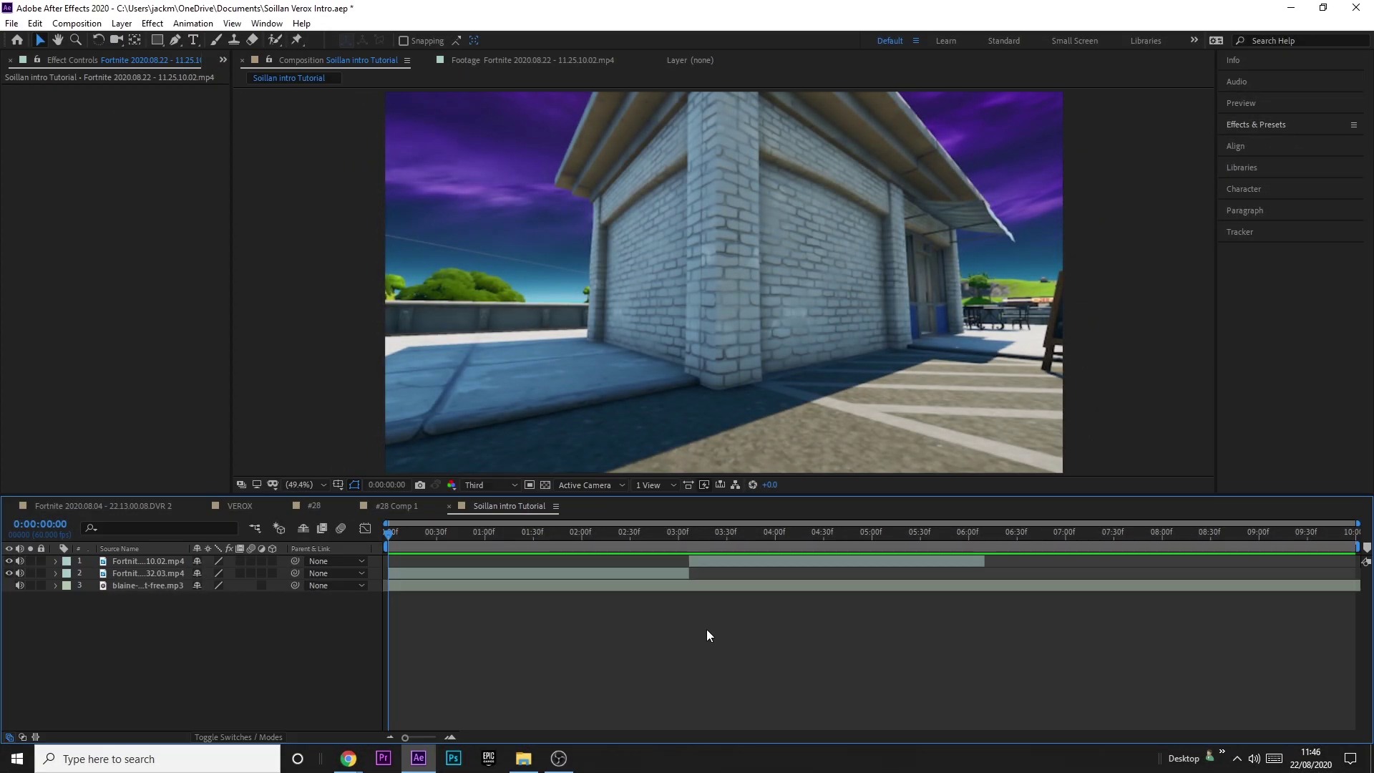
Create a new text layer reading NAME in the Soillan intro Tutorial composition
right_click(140, 617)
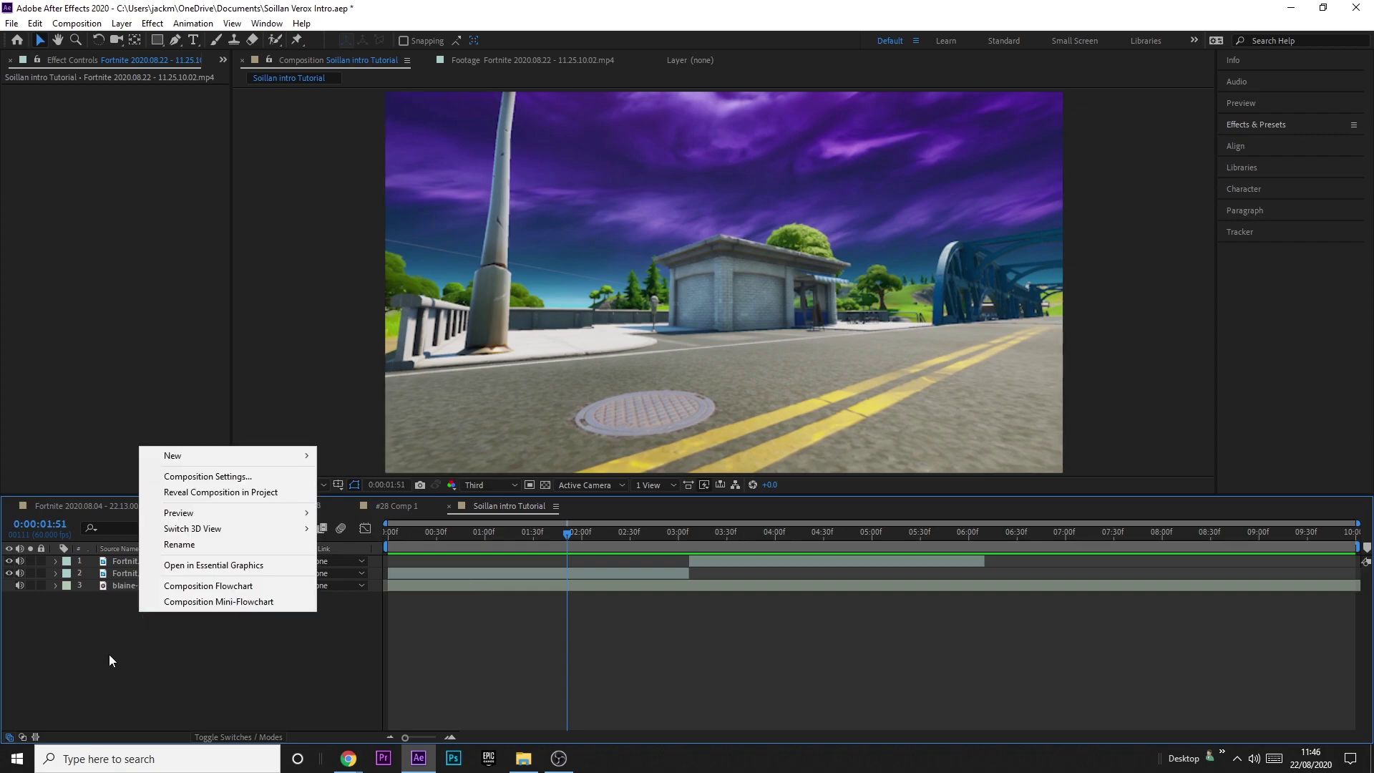
mouse_move(204, 457)
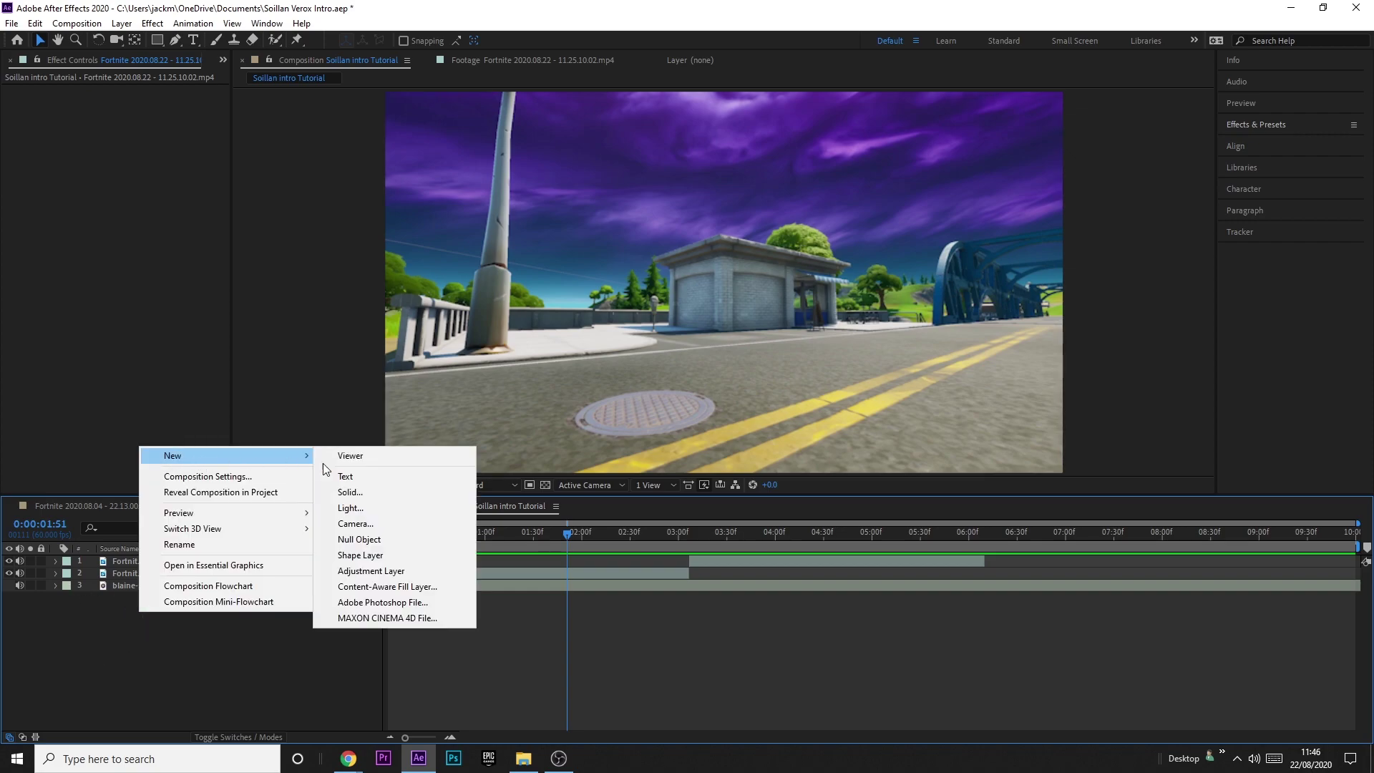
click(374, 477)
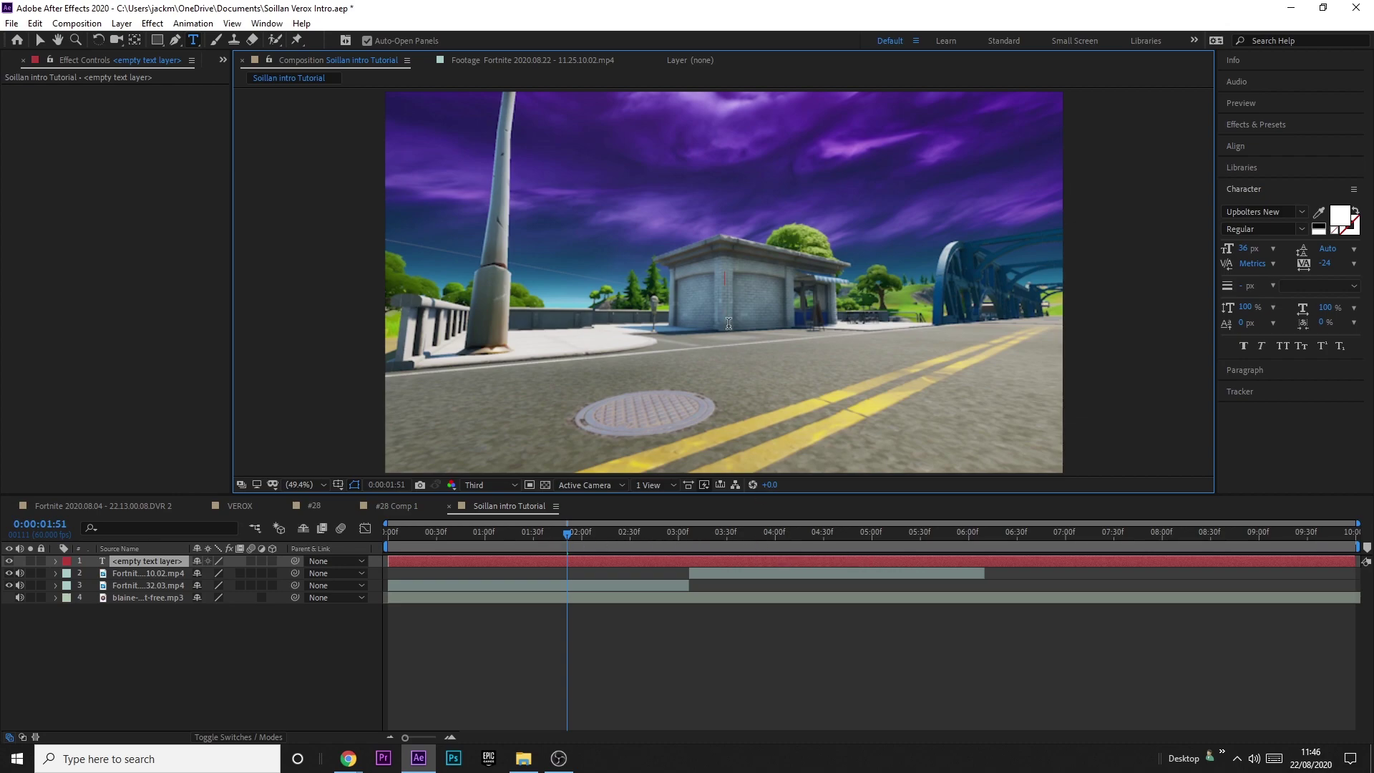
text(NMAAME)
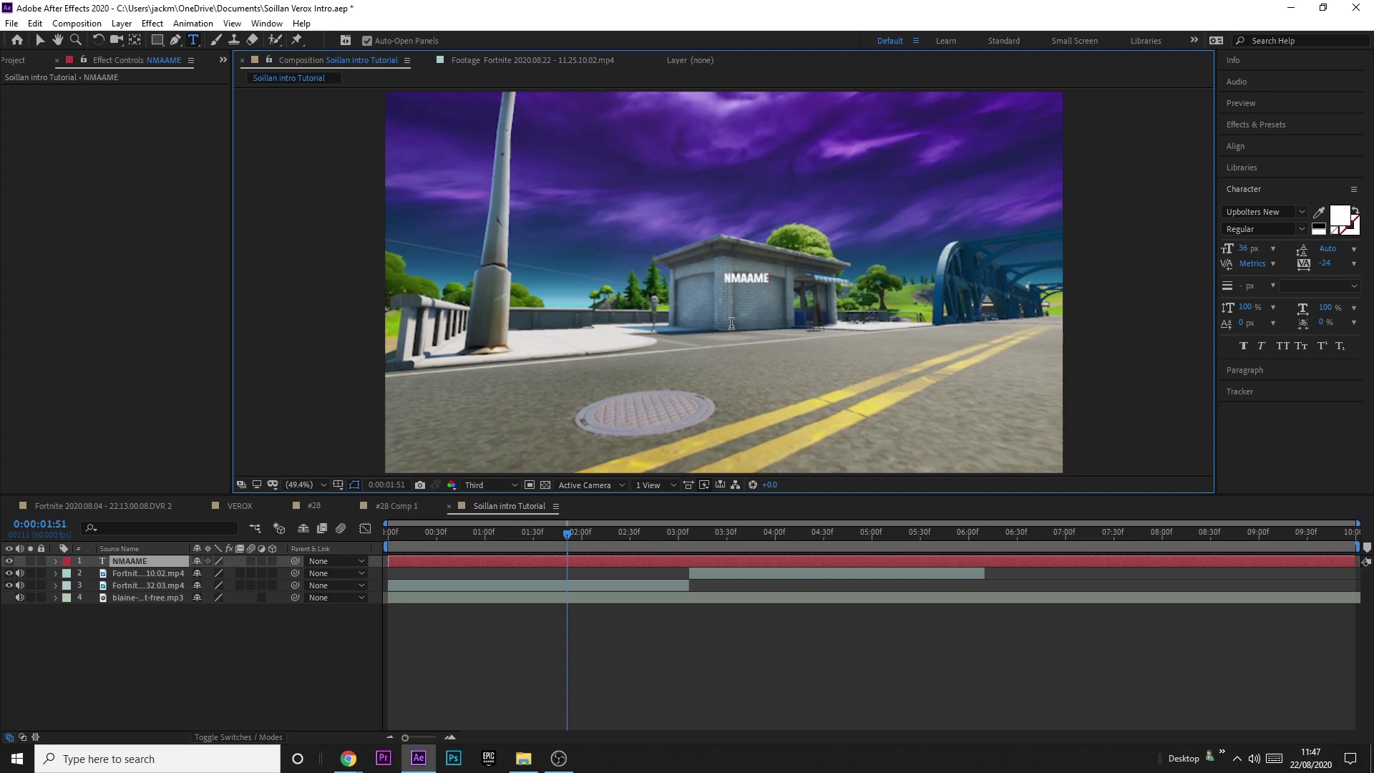
key(Left)
key(Left)
key(Left)
key(BackSpace)
key(BackSpace)
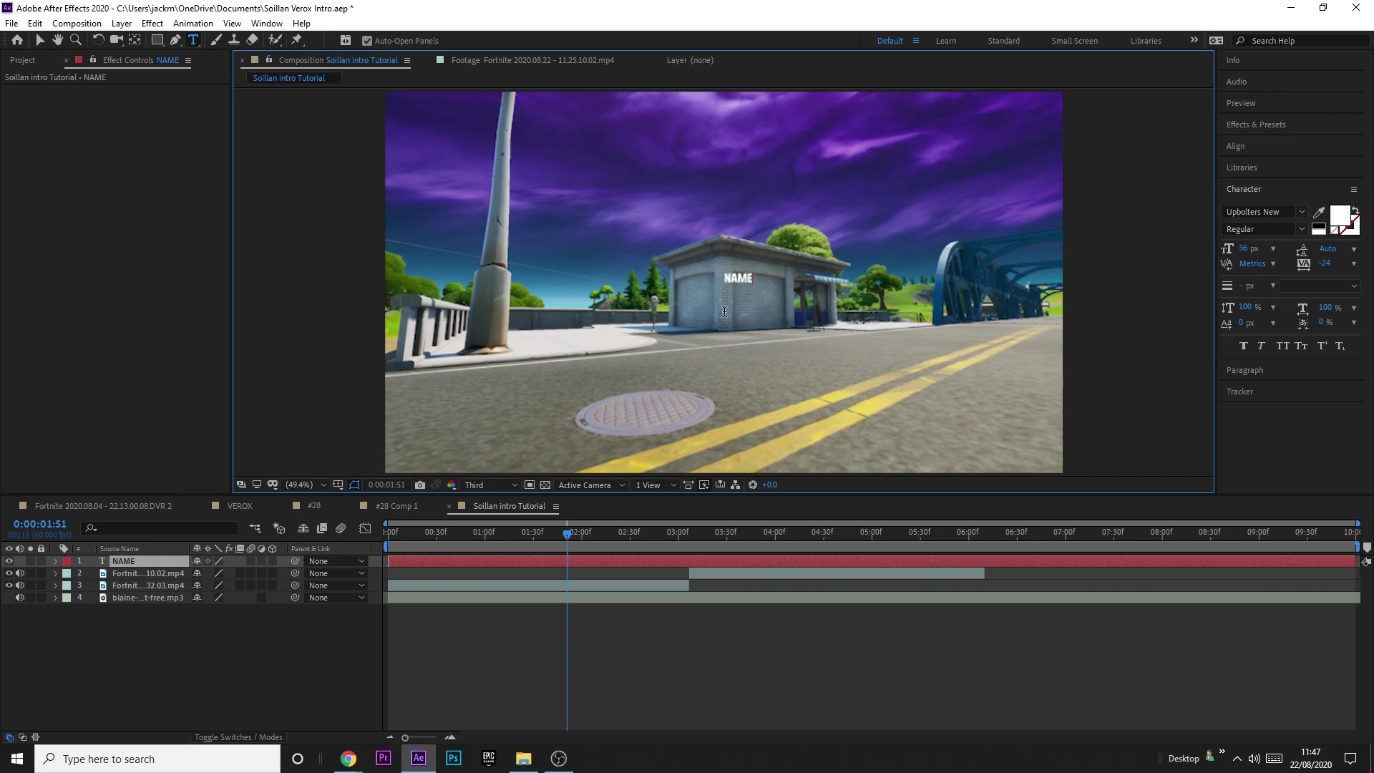
key(v)
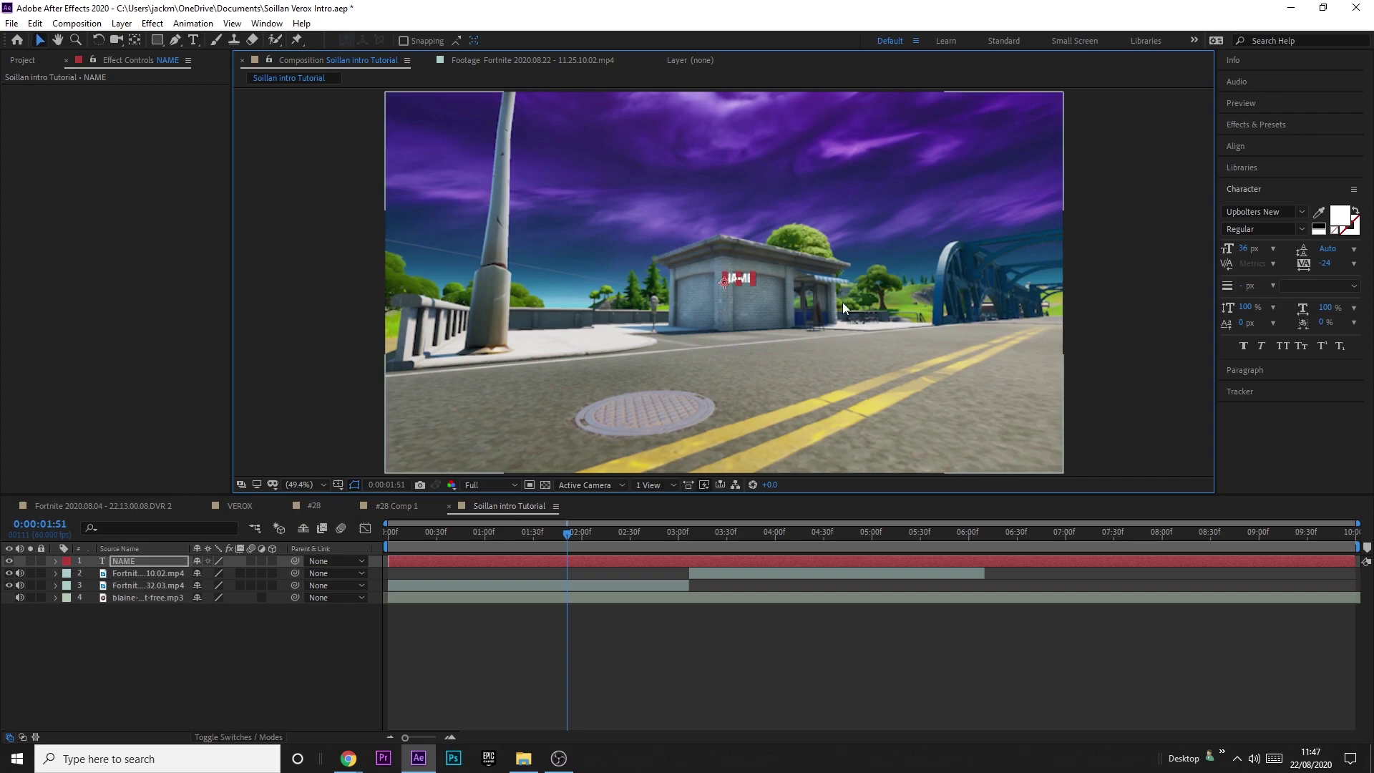
Enlarge the NAME text to about 232 px and centre it horizontally and vertically in the composition
drag(1243, 248, 1369, 244)
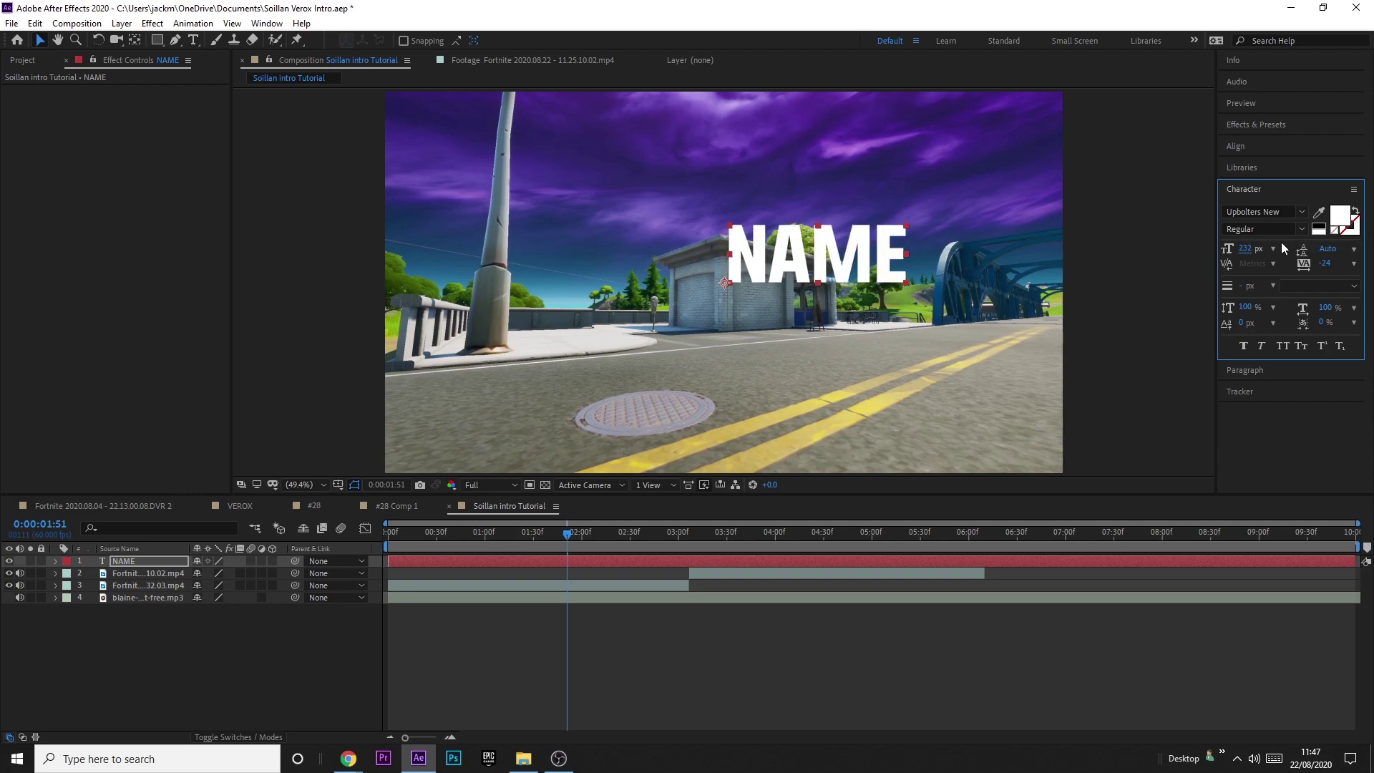
click(1236, 146)
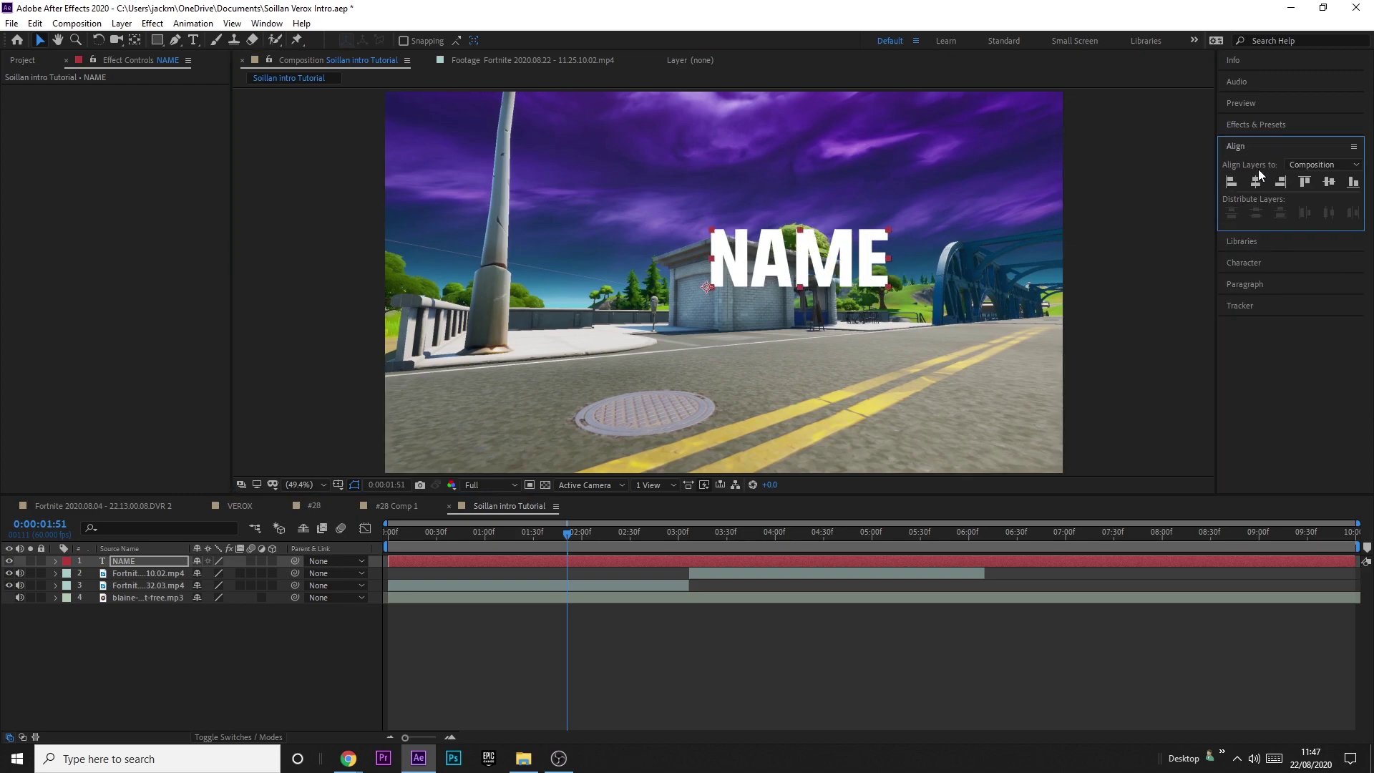
click(1256, 182)
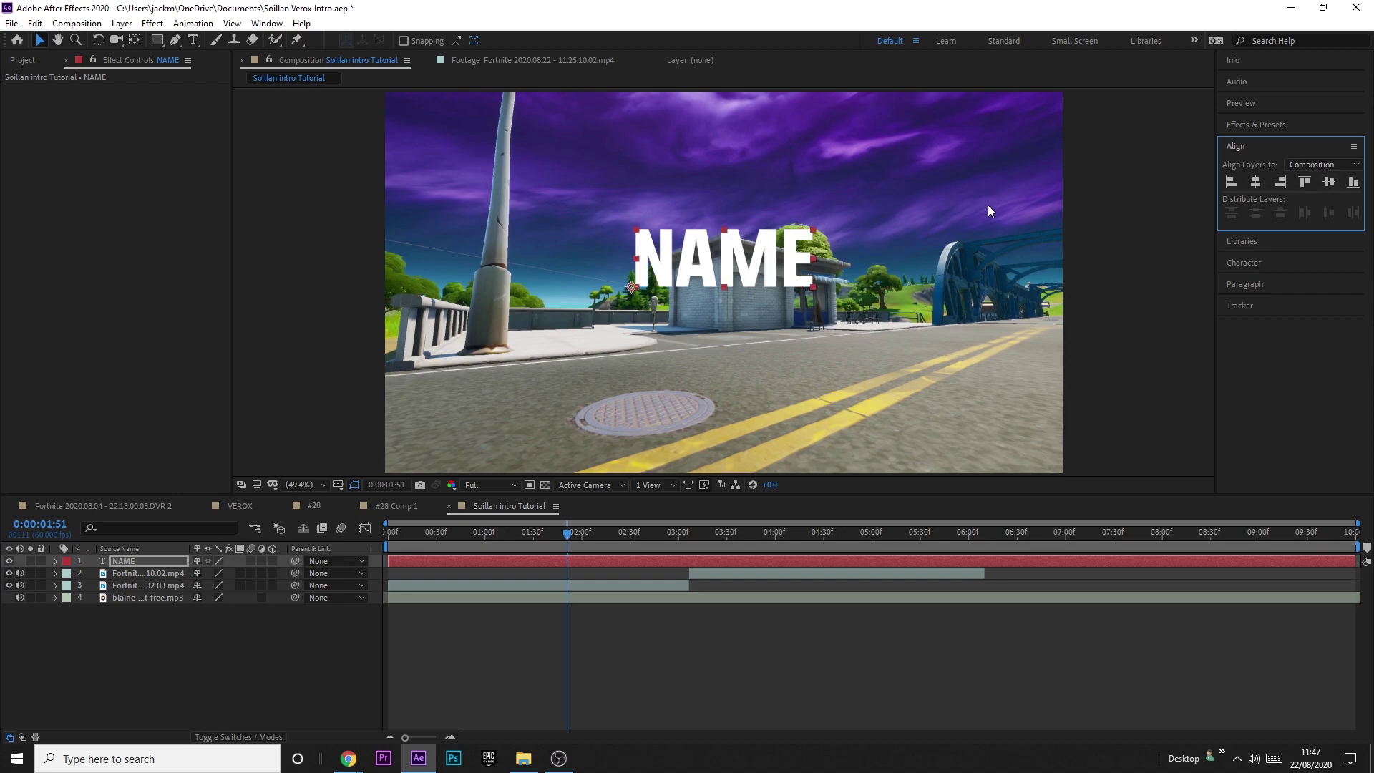
click(1329, 182)
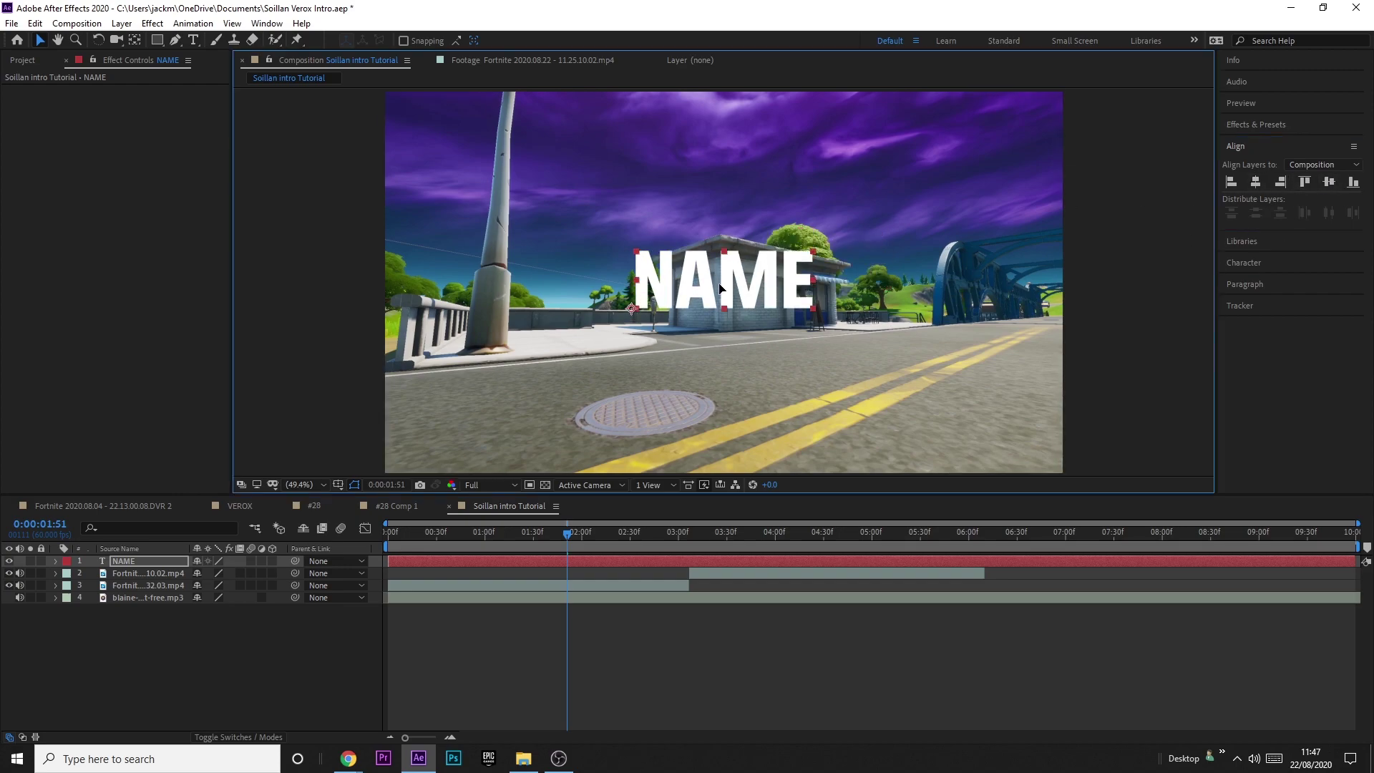
Move the NAME text up slightly above the middle of the frame, keeping it horizontally centred
drag(720, 275, 705, 241)
click(1259, 146)
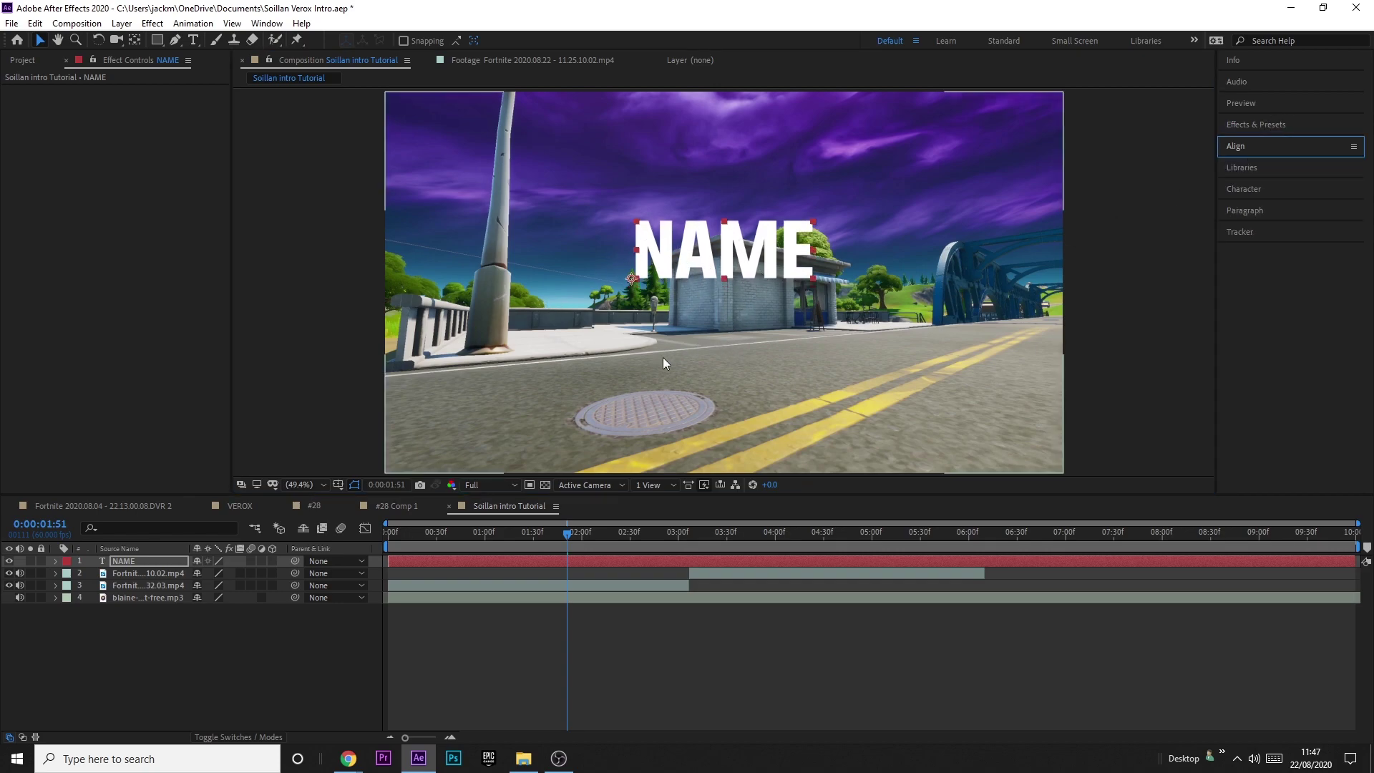
drag(753, 251, 717, 231)
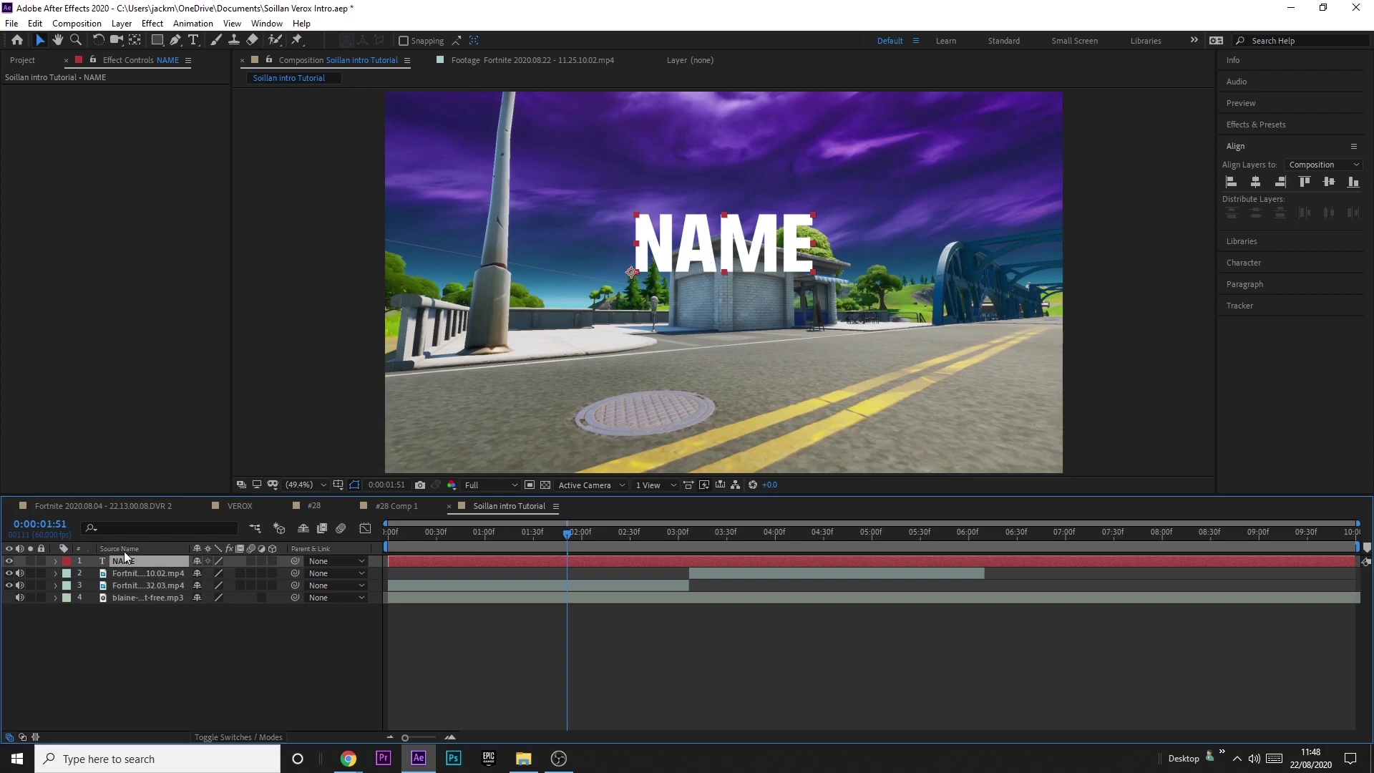
Duplicate the NAME text layer and shift the lower copy slightly to the right as an offset shadow
key(ctrl+d)
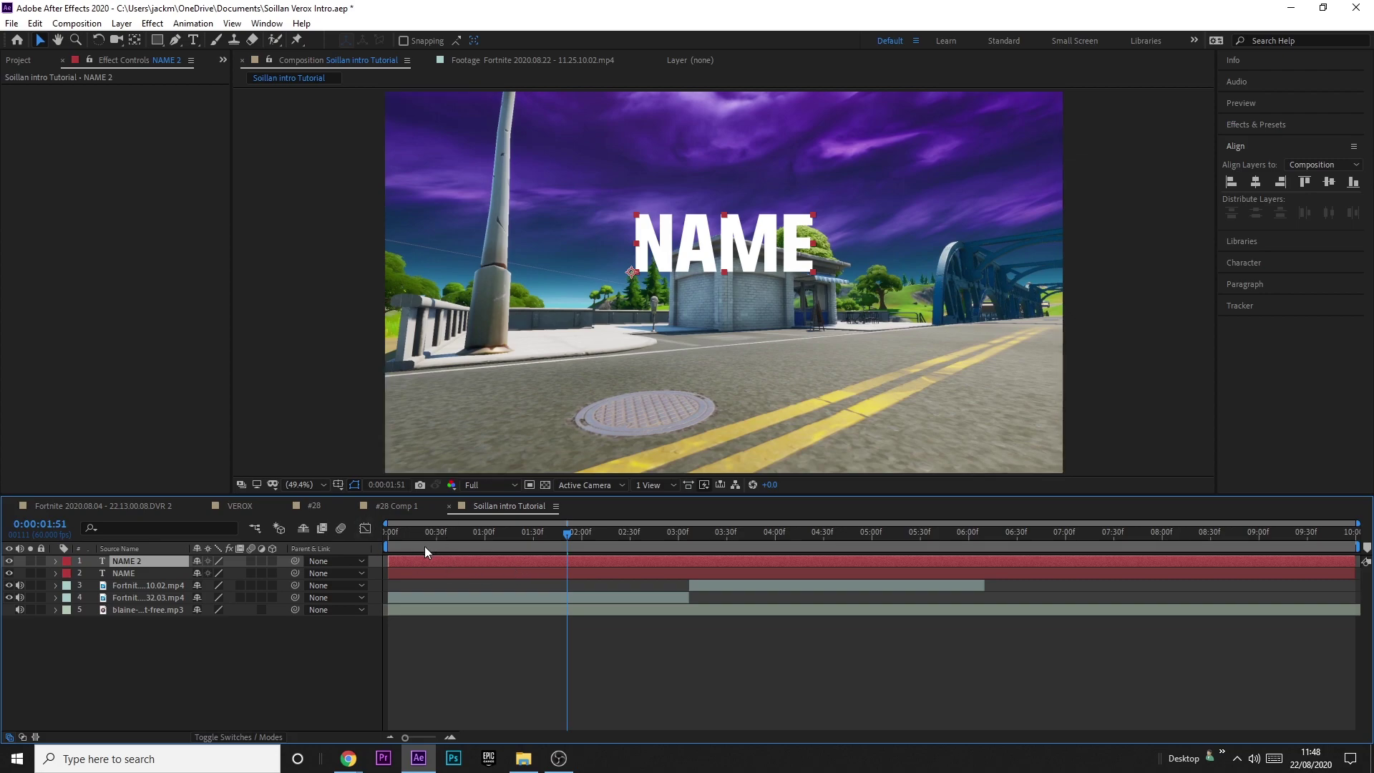
click(132, 574)
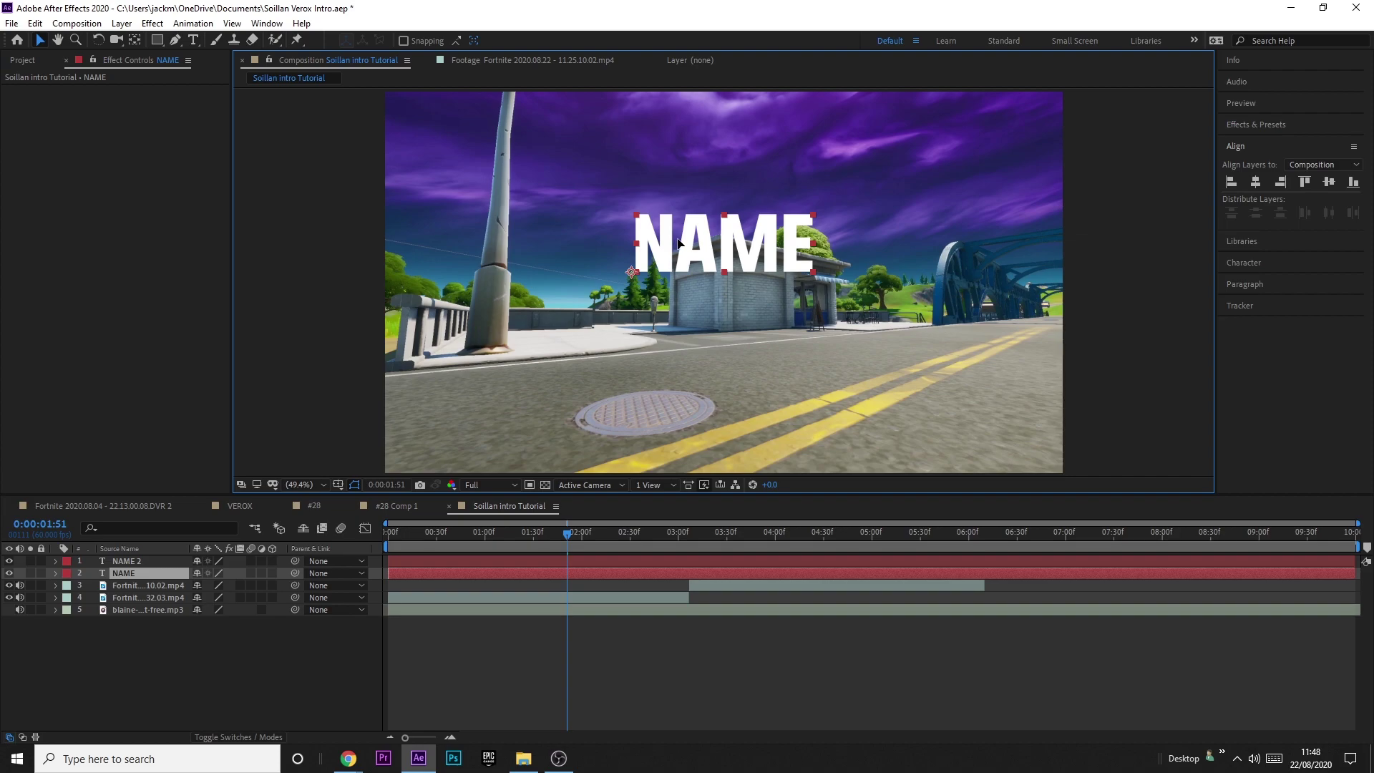
drag(677, 243, 682, 243)
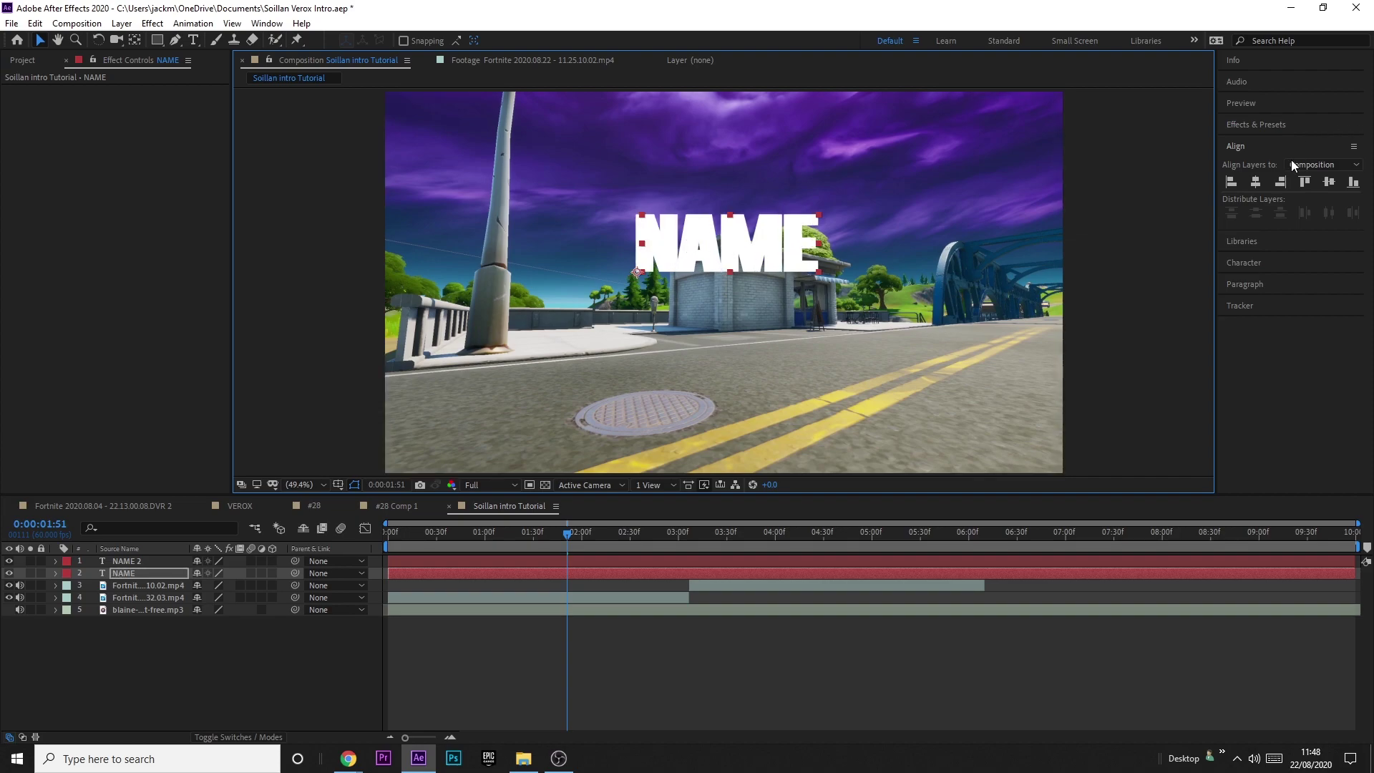
Change the fill colour of the offset NAME layer to a pinkish red, about FF376B
click(1271, 264)
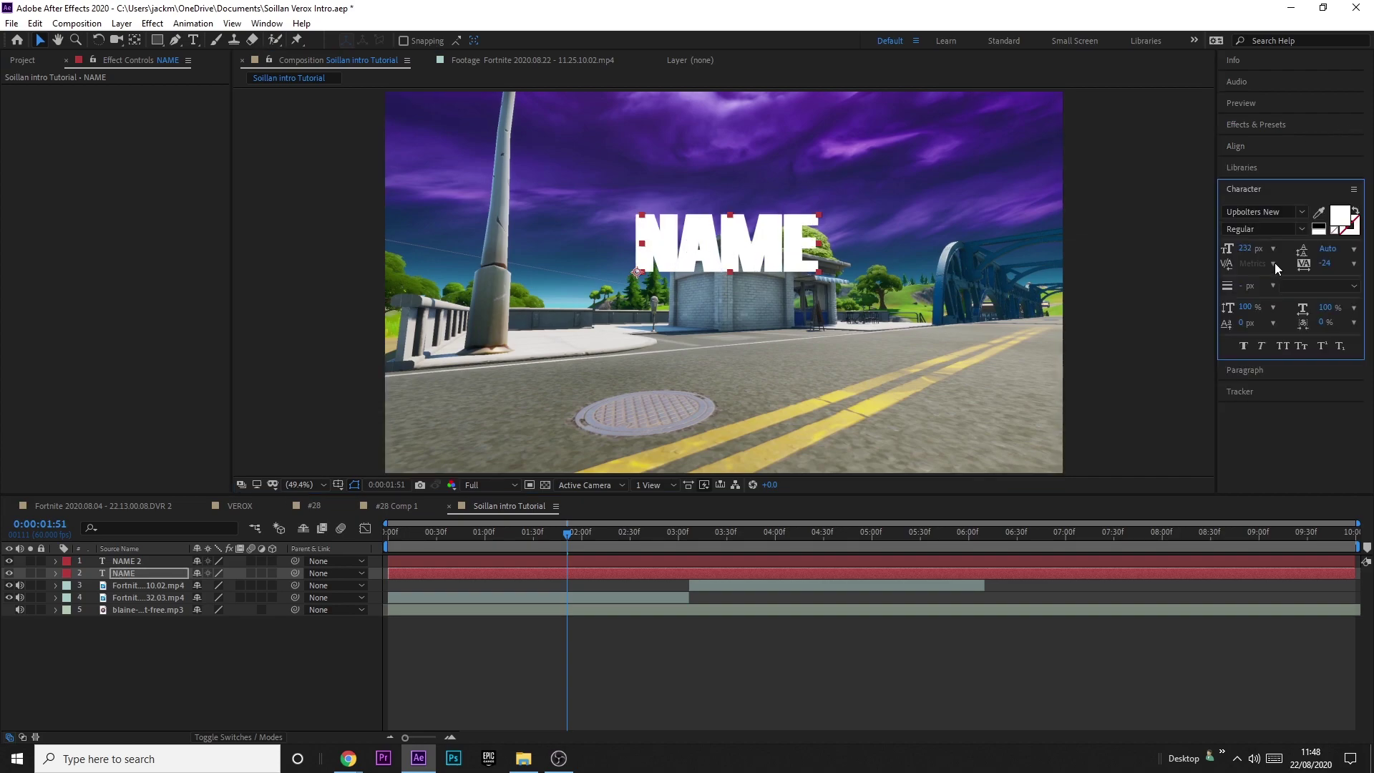
click(1344, 220)
mouse_move(670, 294)
mouse_down()
mouse_move(672, 273)
mouse_move(659, 275)
mouse_up()
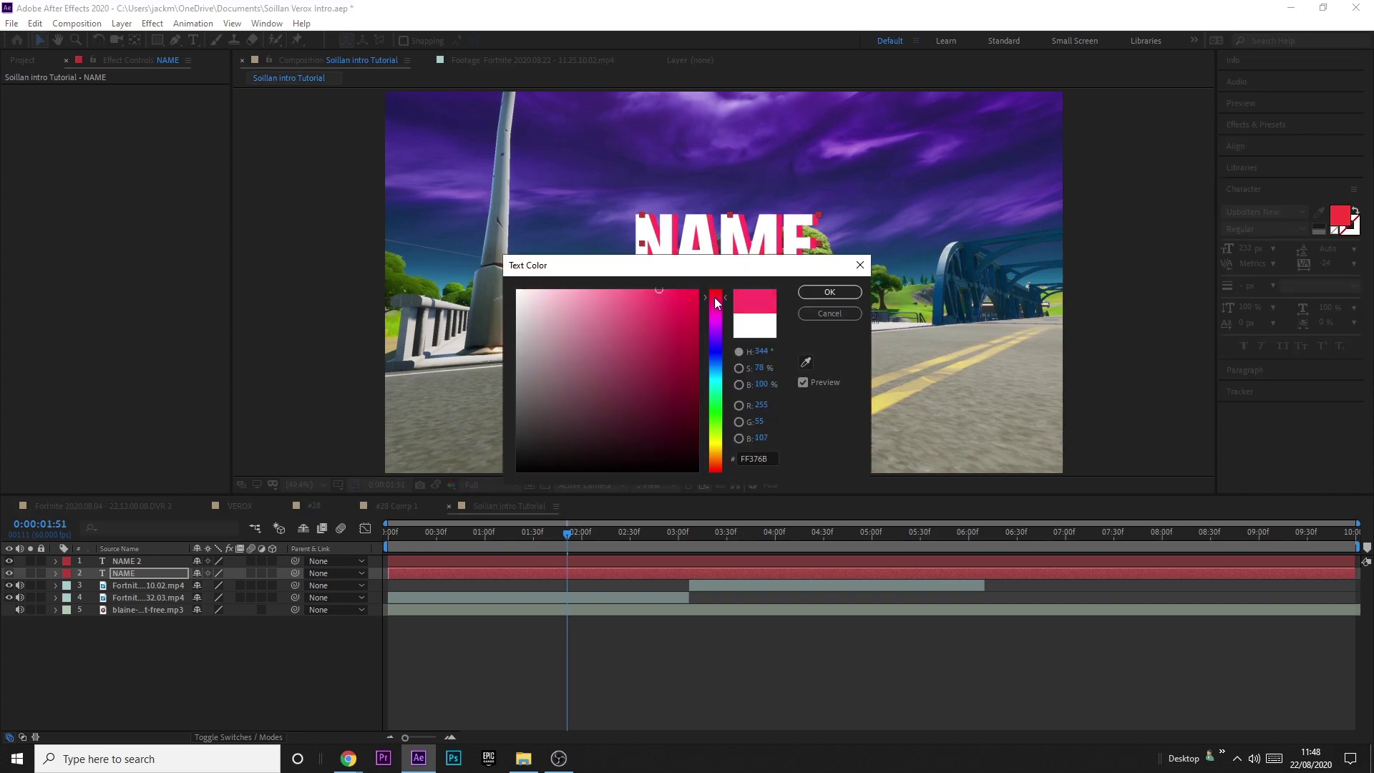
click(829, 292)
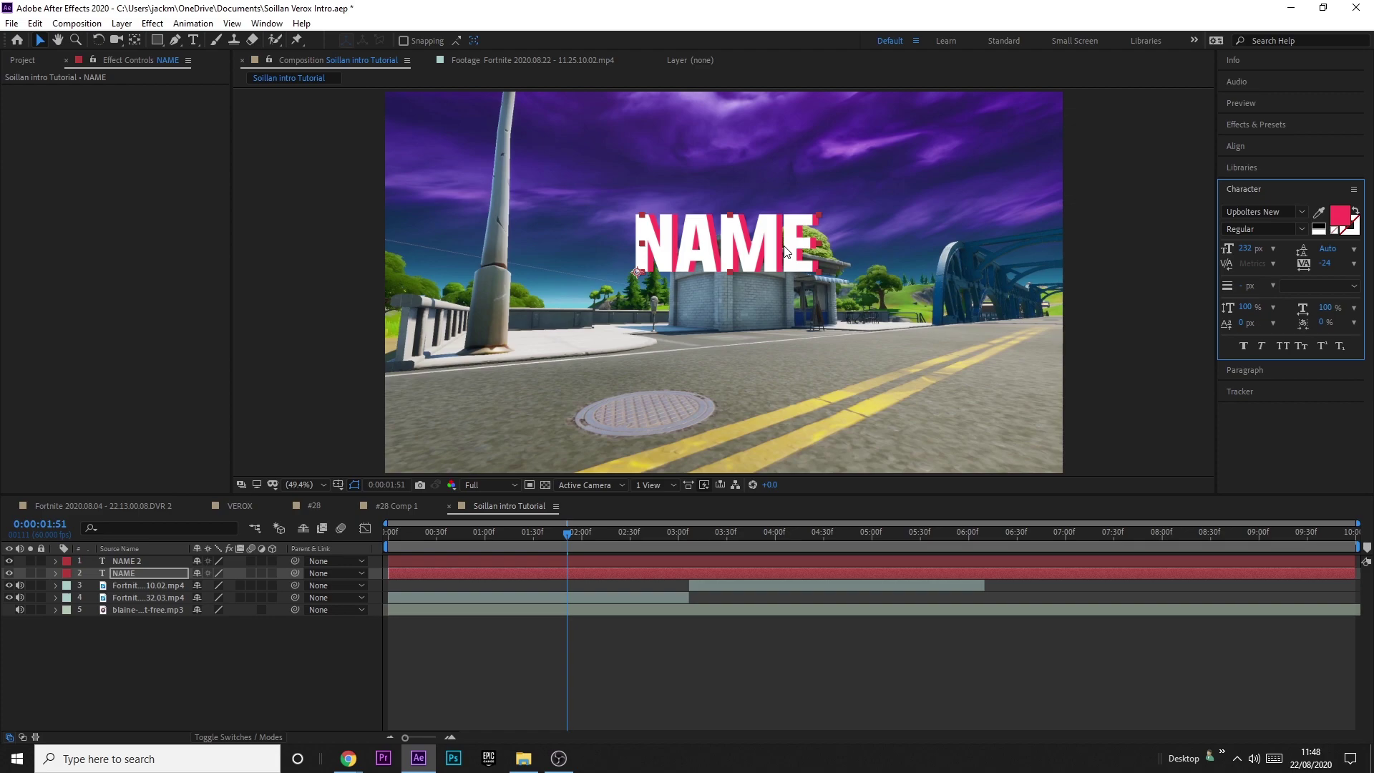
Set the opacity of the pinkish-red NAME layer to 50%
click(140, 571)
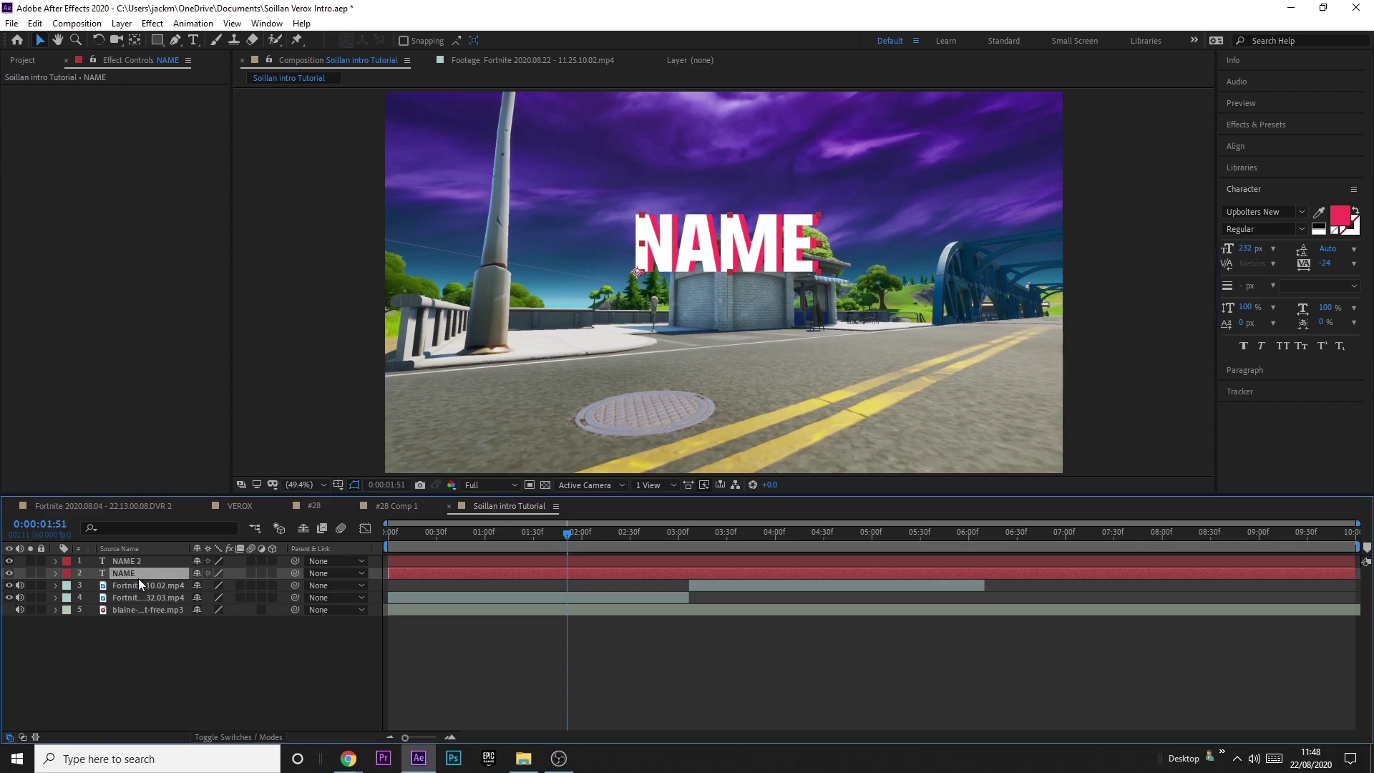
key(t)
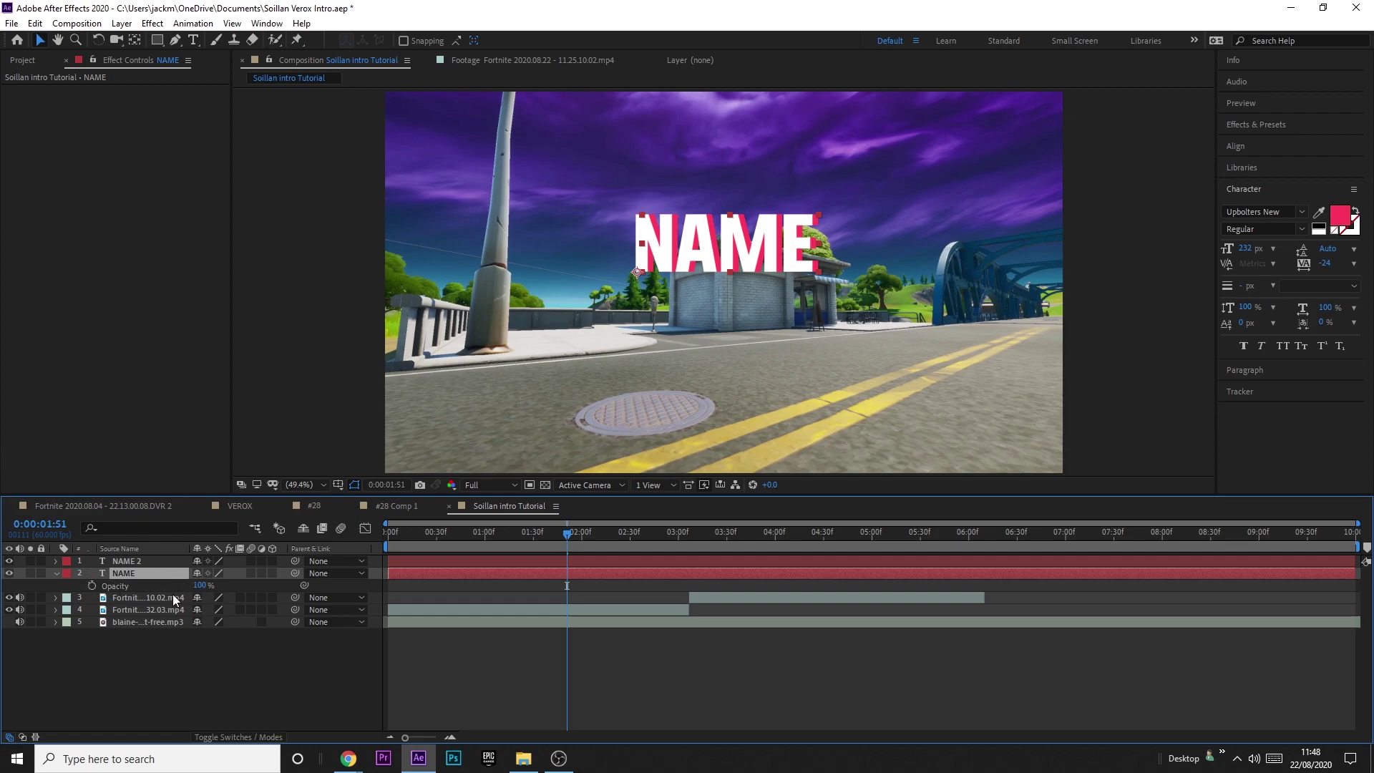
click(198, 585)
text(50)
key(Return)
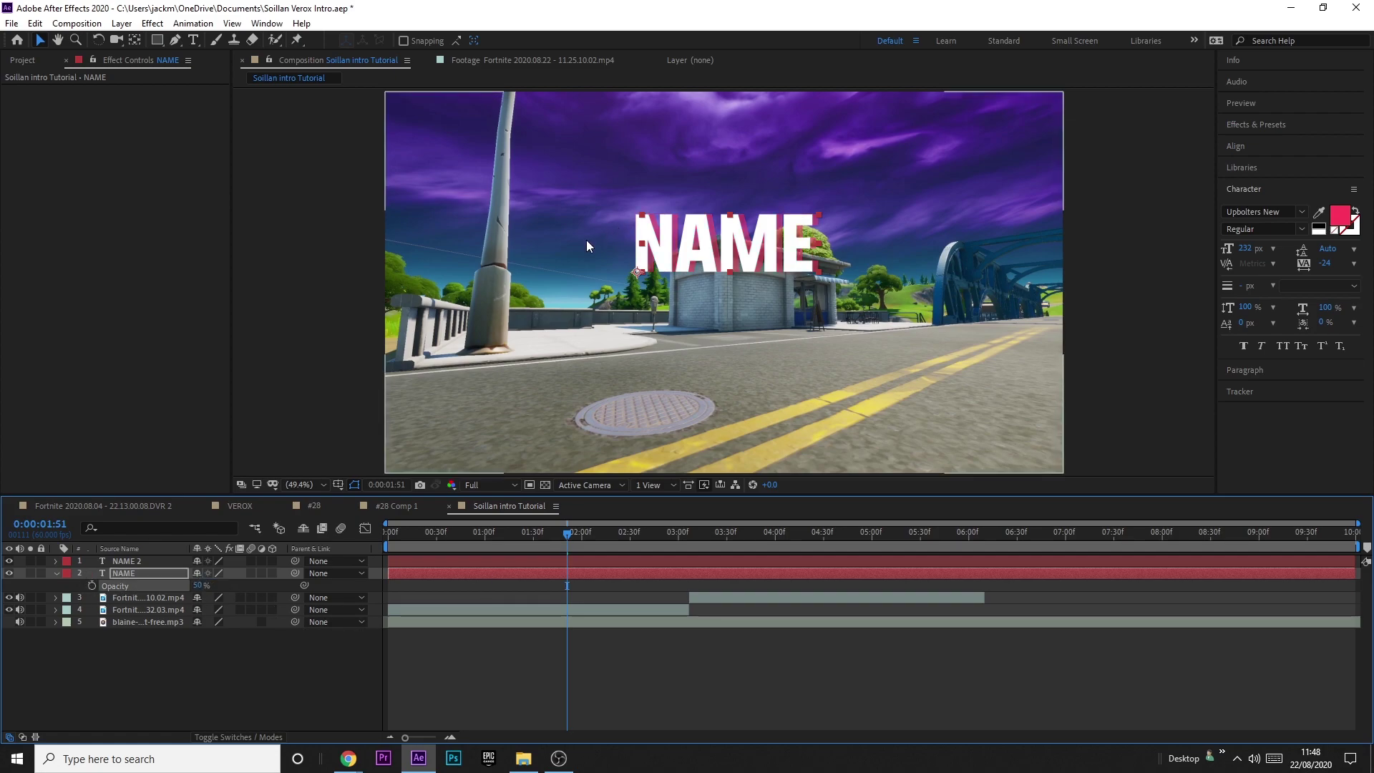
click(236, 663)
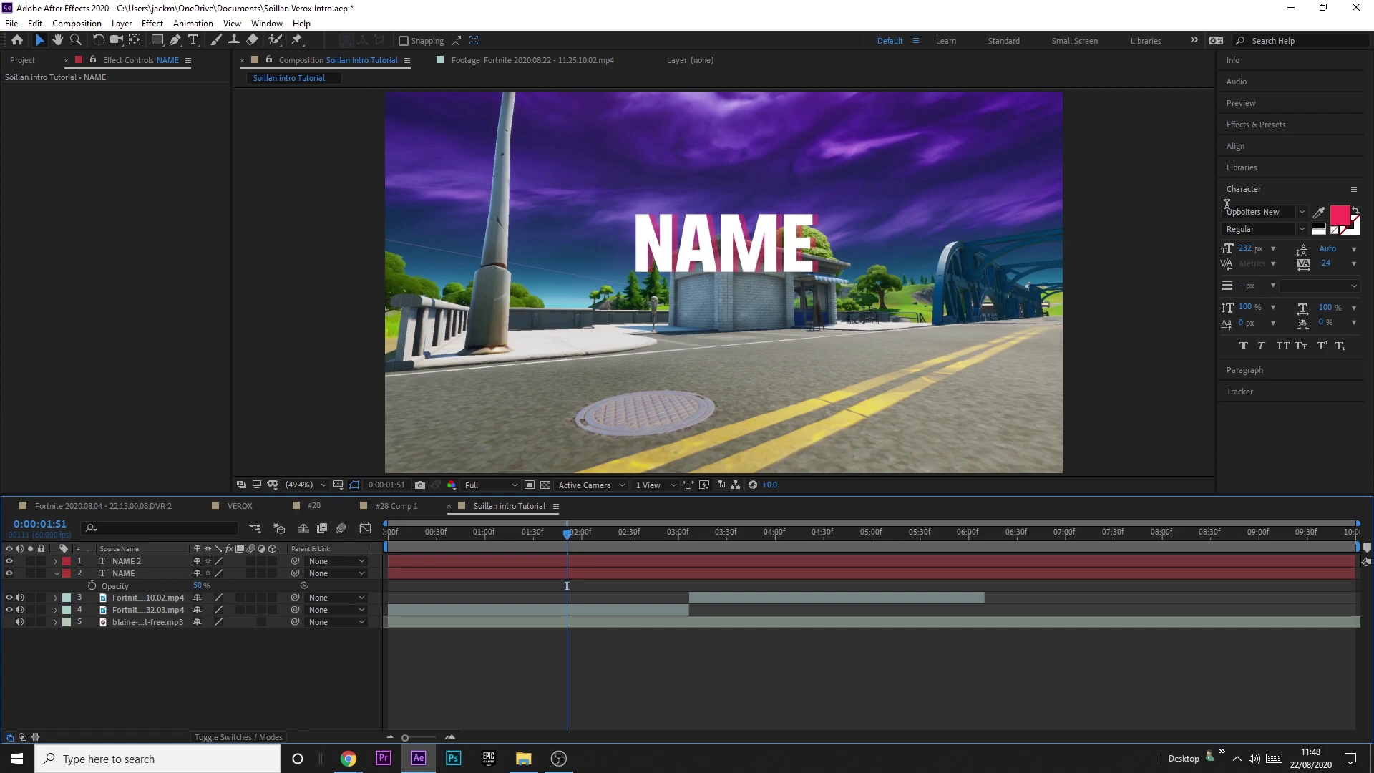
click(1310, 214)
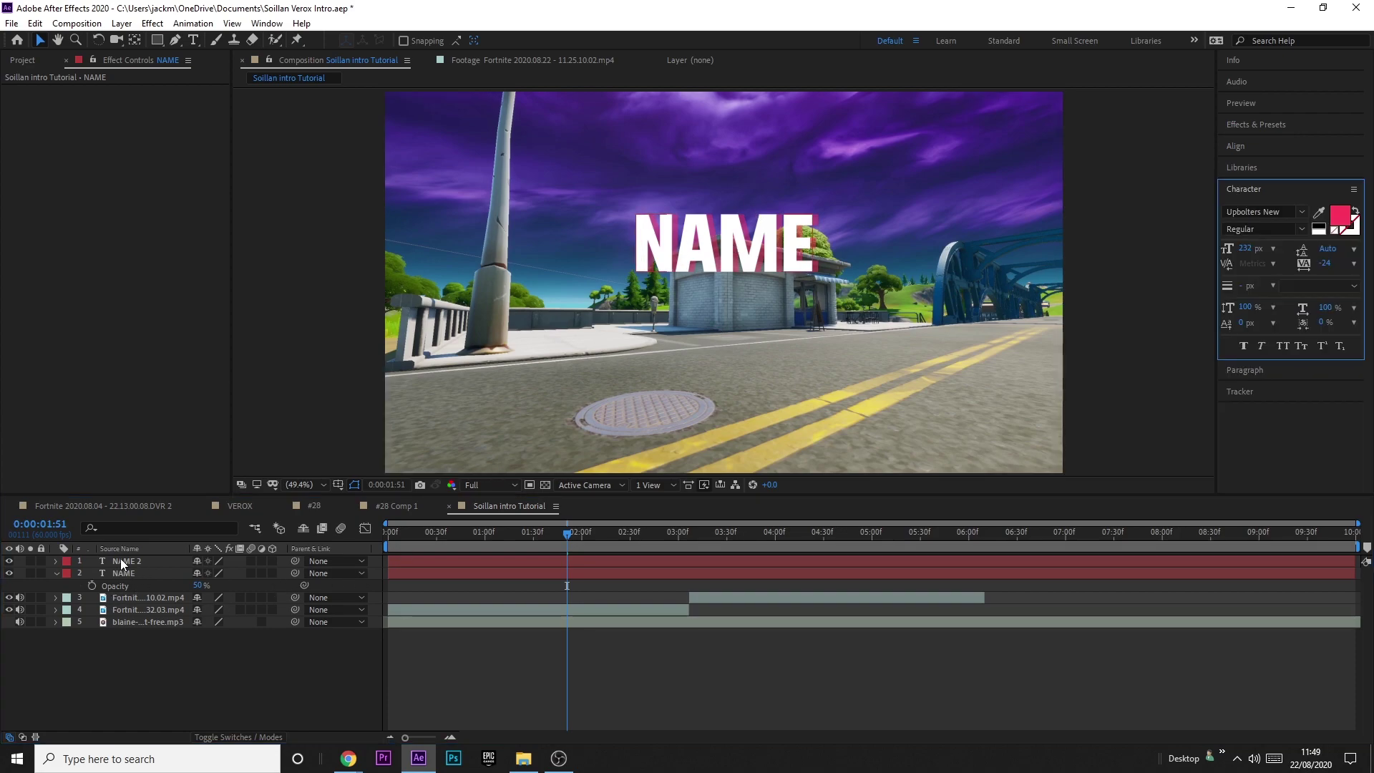
Duplicate the white NAME 2 text layer and place the copy beneath the other two text layers
click(153, 561)
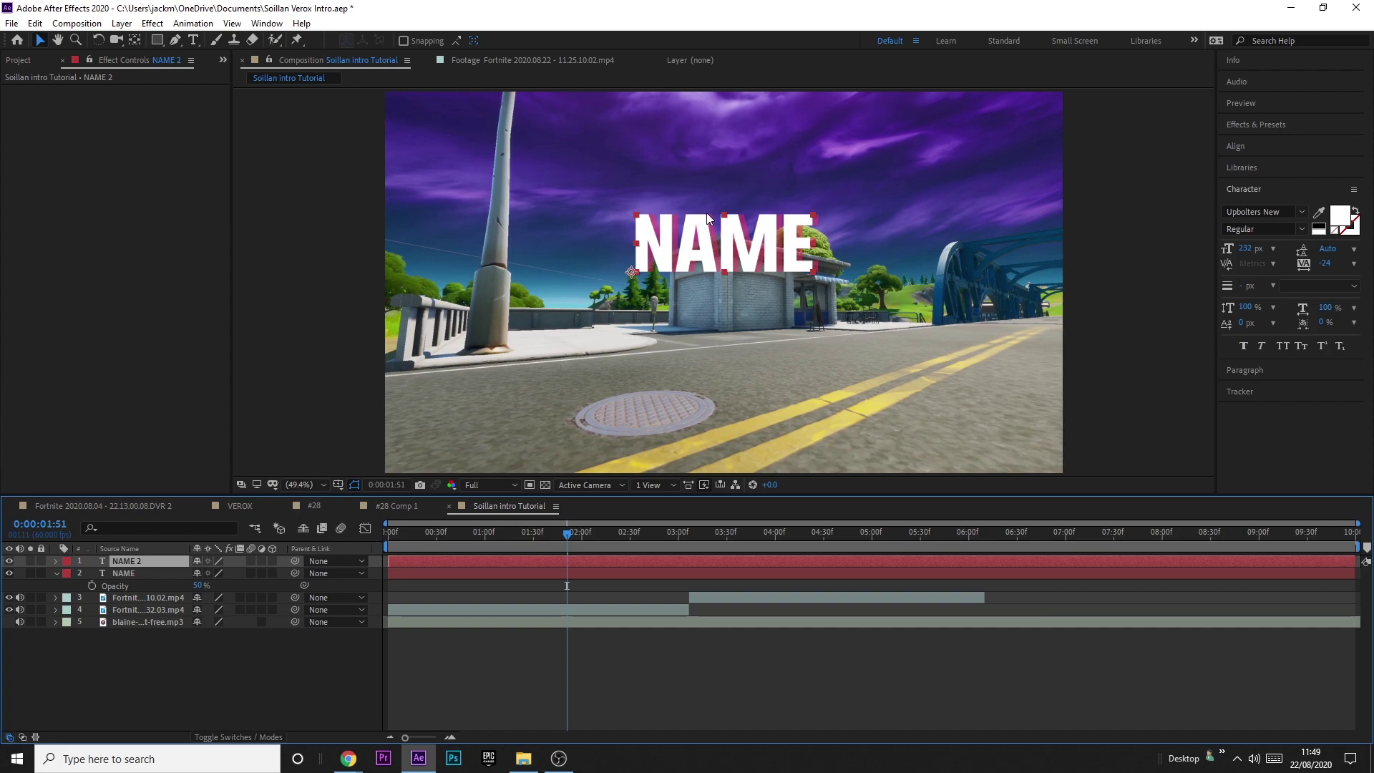
key(ctrl+d)
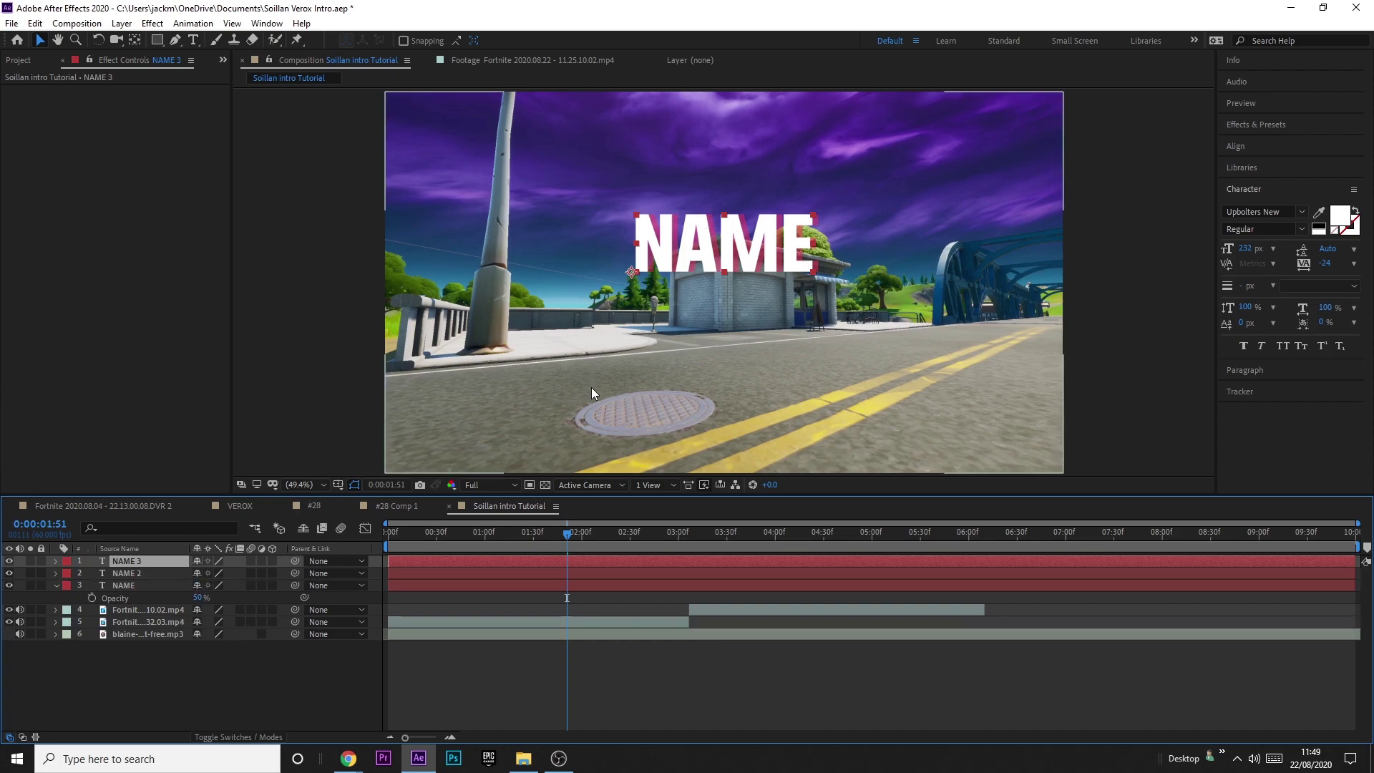
drag(140, 560, 144, 588)
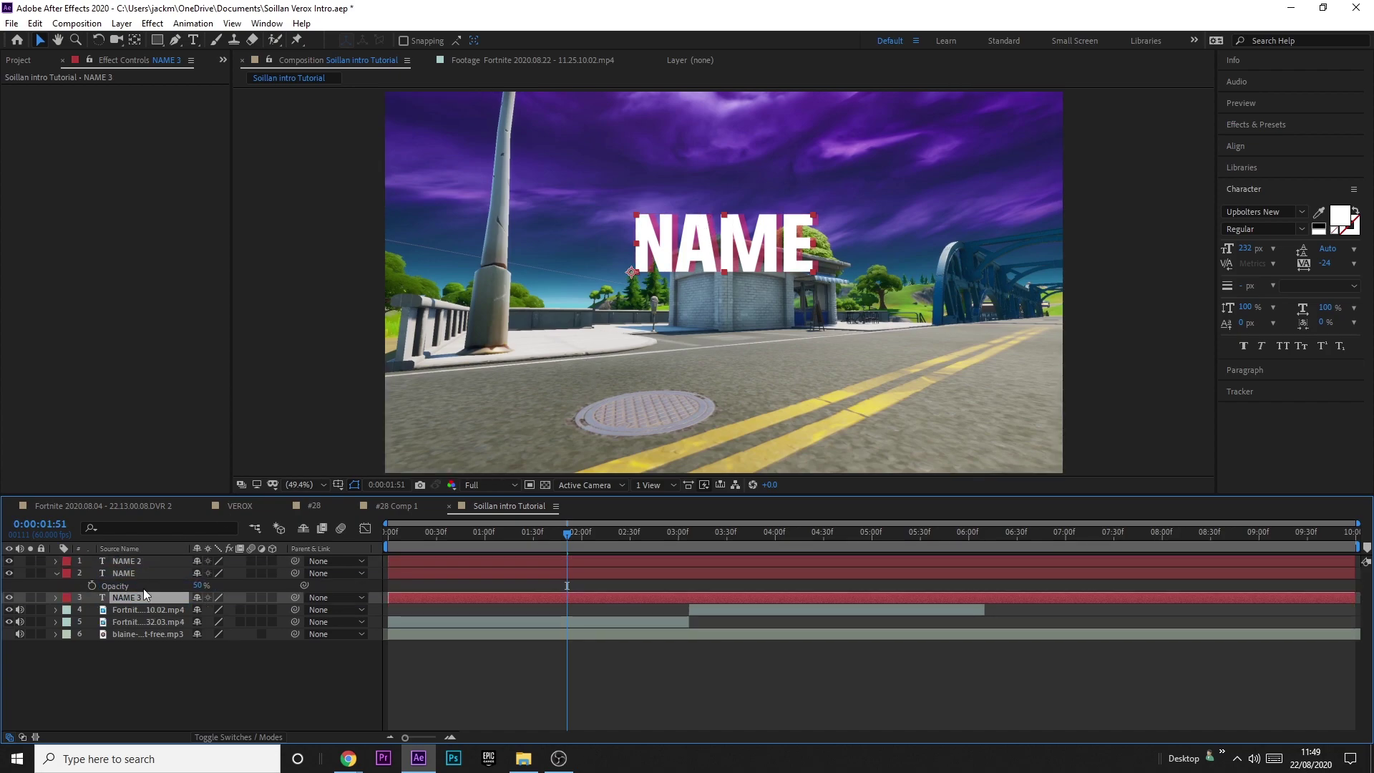
click(57, 574)
Scale the NAME 3 text up to nearly three times its size behind the title and centre it horizontally
drag(817, 214, 1144, 129)
drag(953, 174, 793, 219)
click(1242, 146)
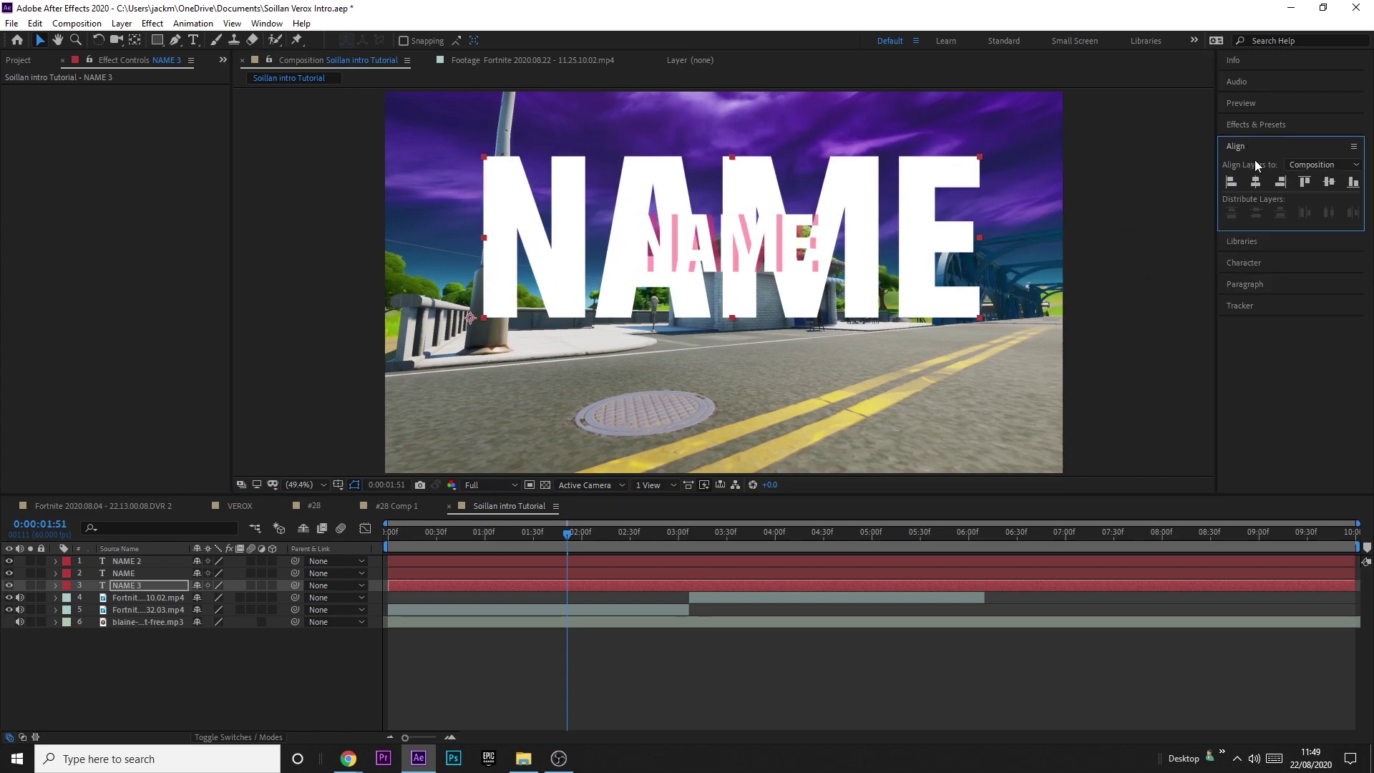
click(1256, 184)
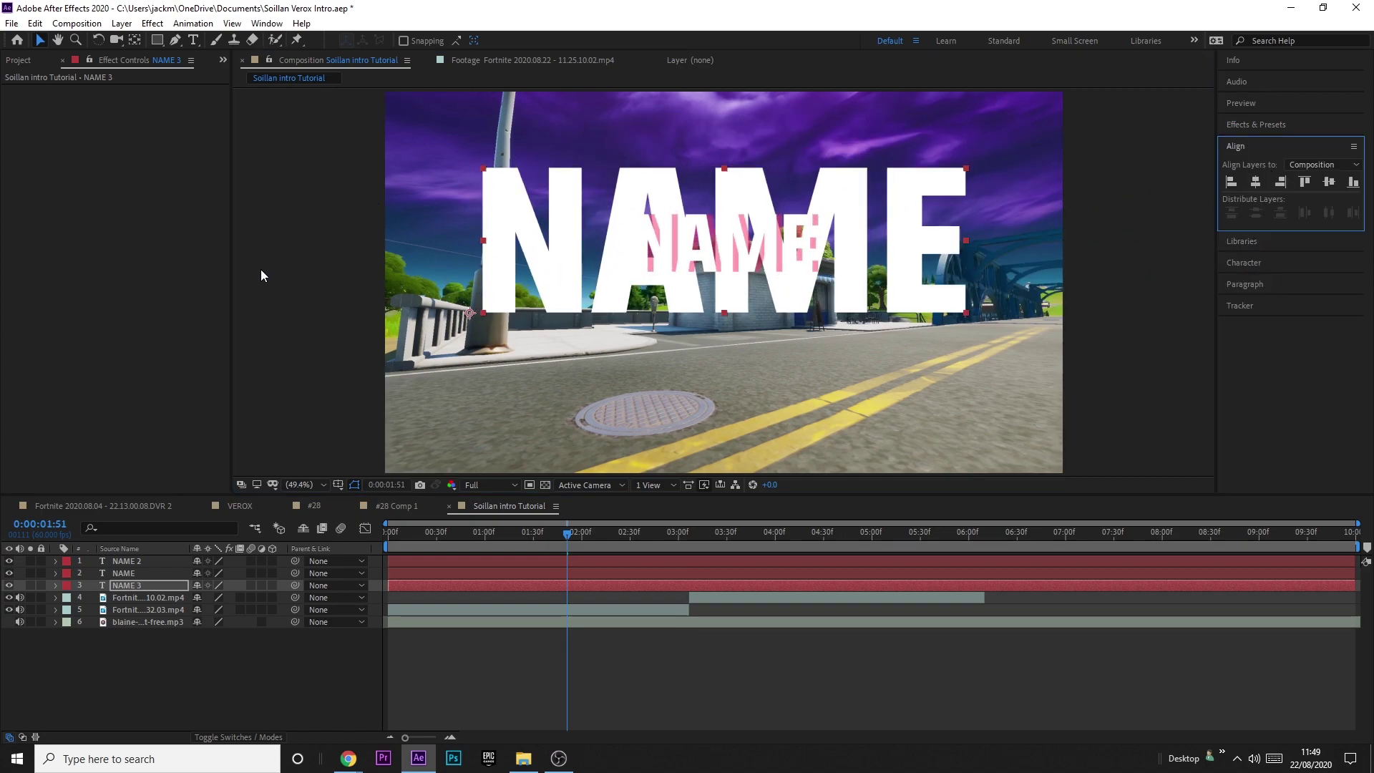
Remove the fill from the large NAME 3 text and give it a black stroke outline
click(123, 586)
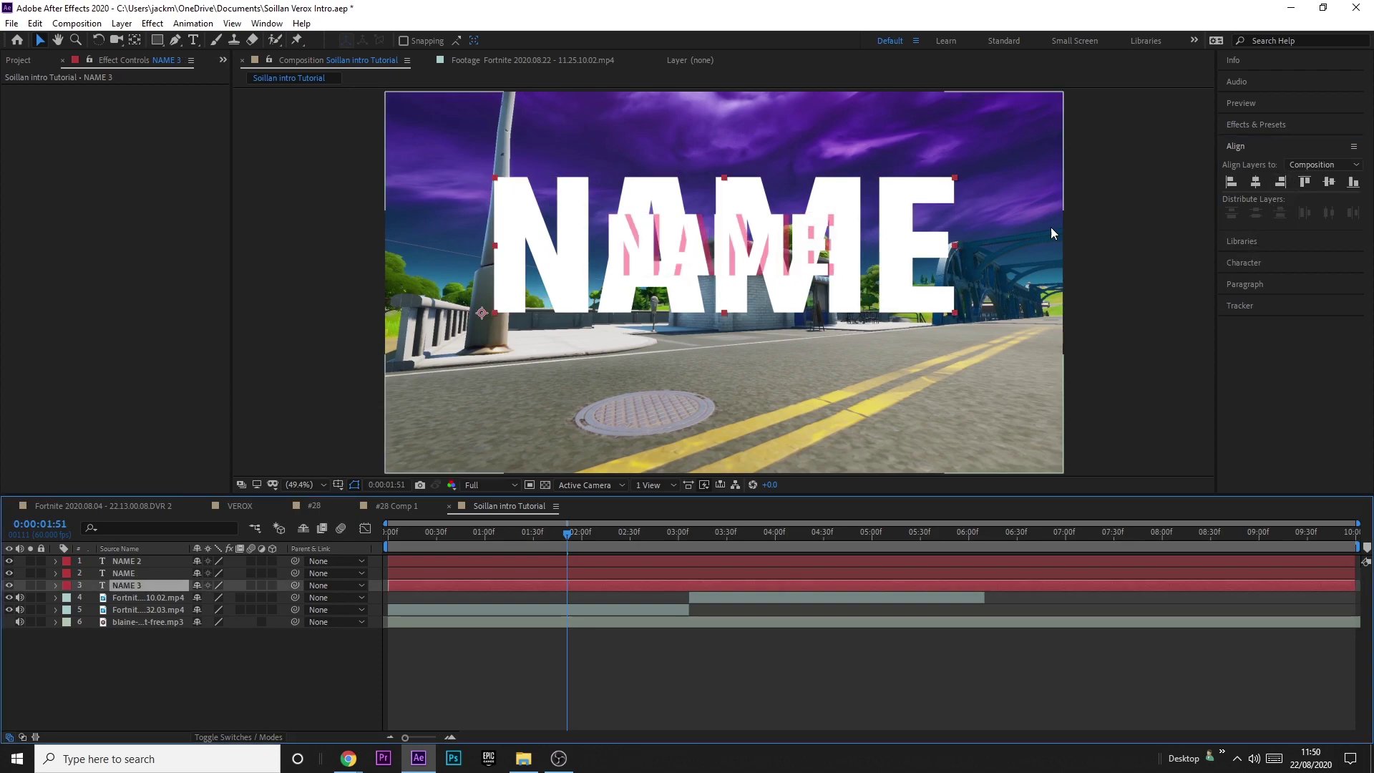
click(1266, 261)
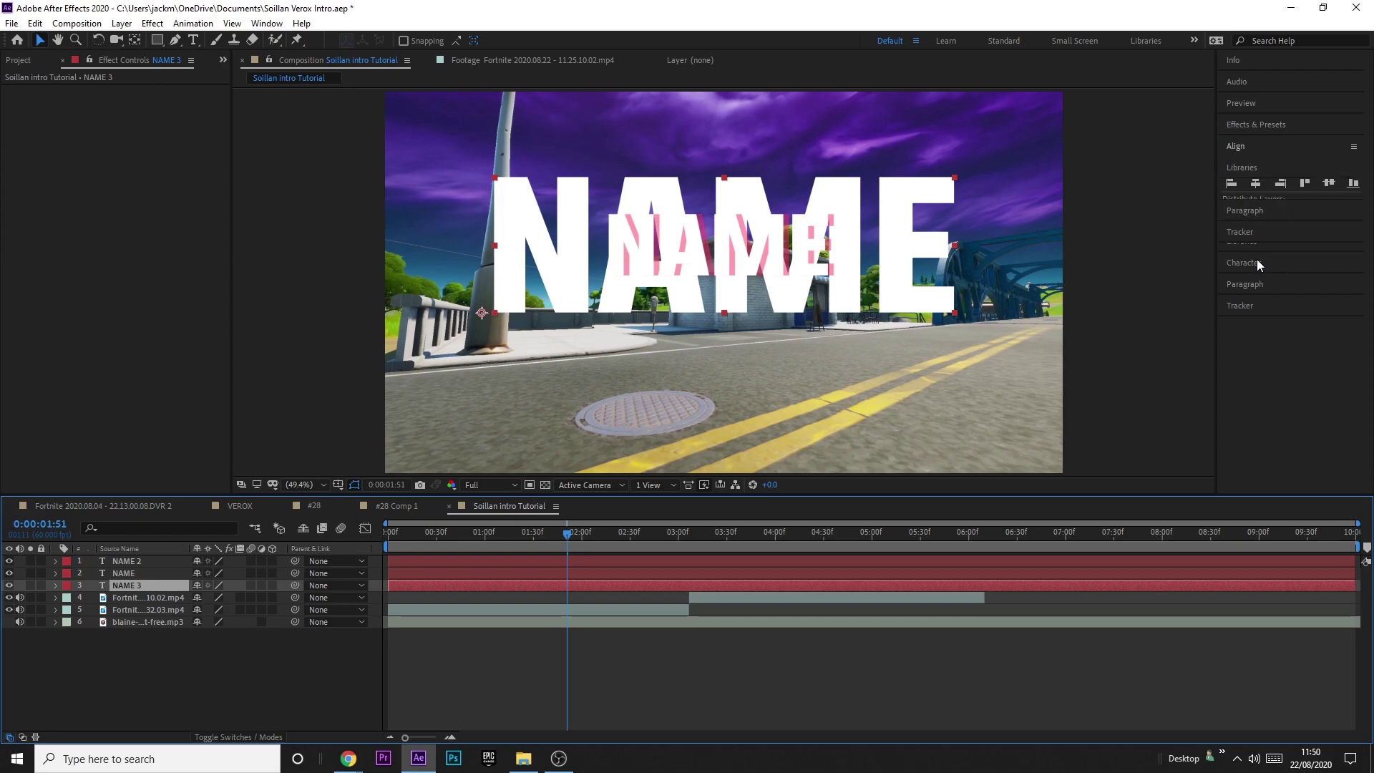
click(1344, 217)
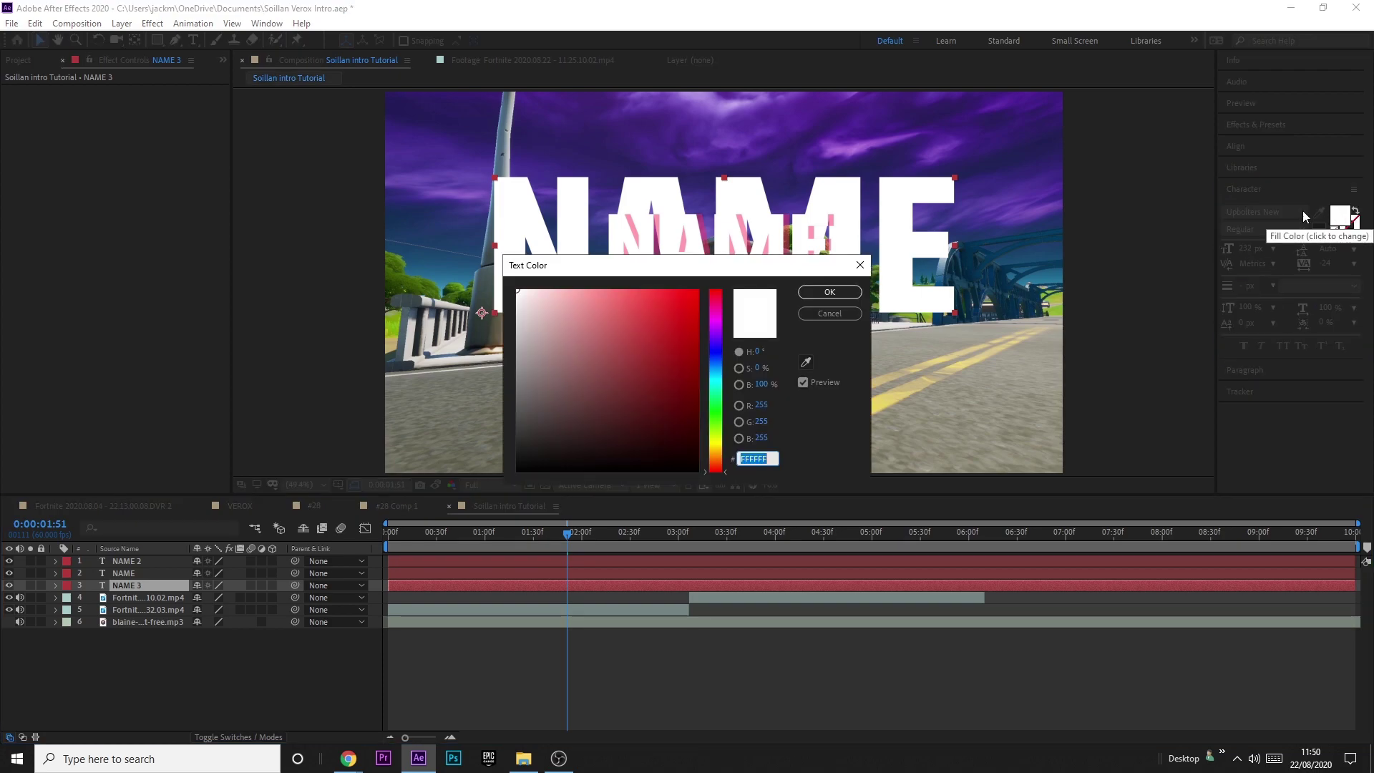
key(Escape)
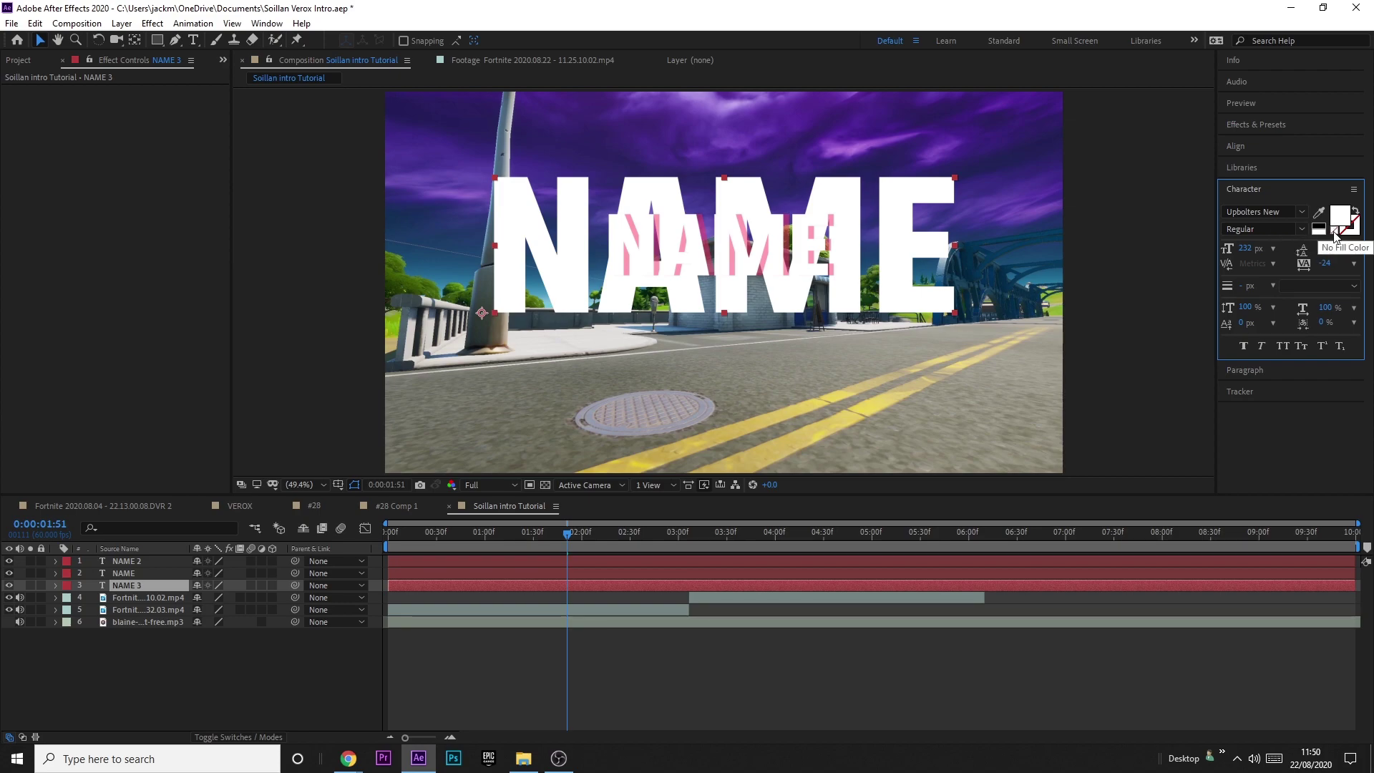
click(1335, 233)
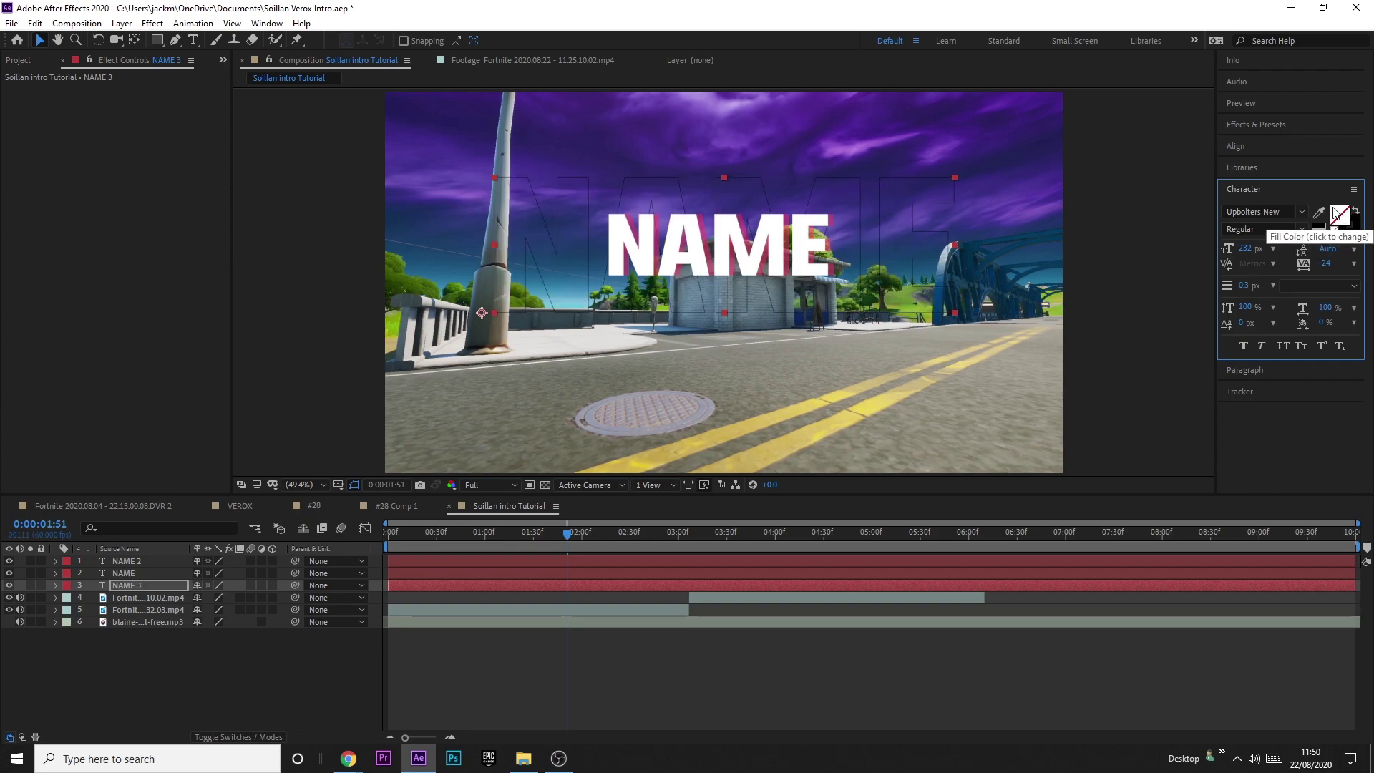
click(1358, 234)
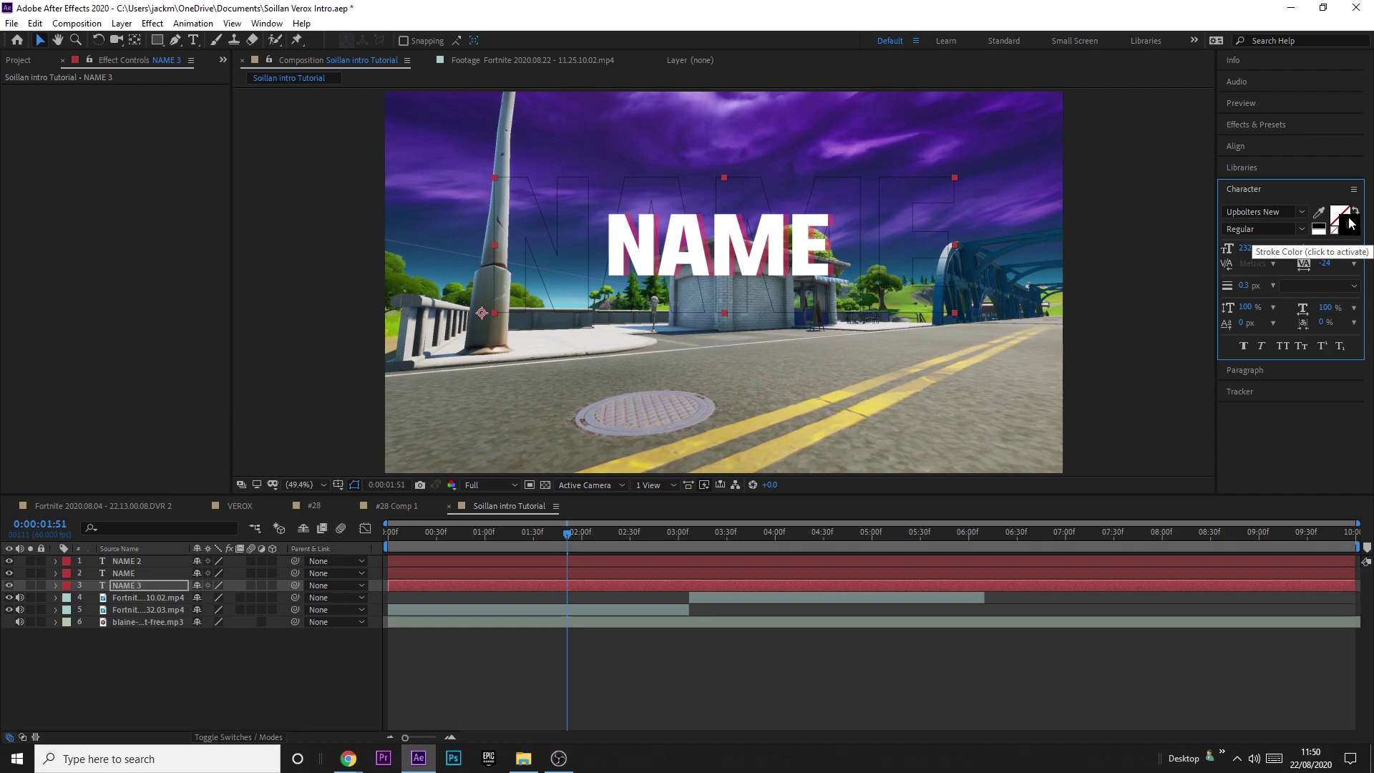
click(1354, 225)
click(830, 291)
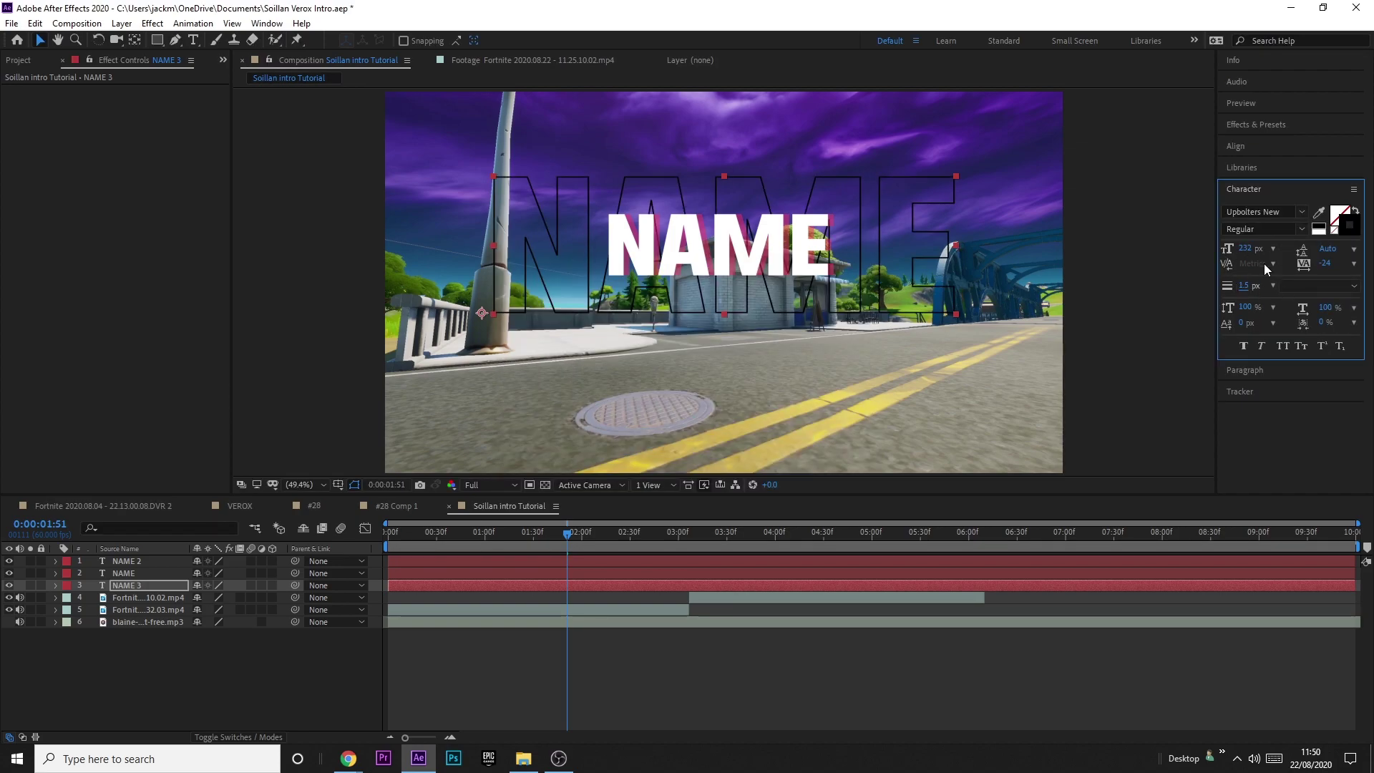
click(1271, 286)
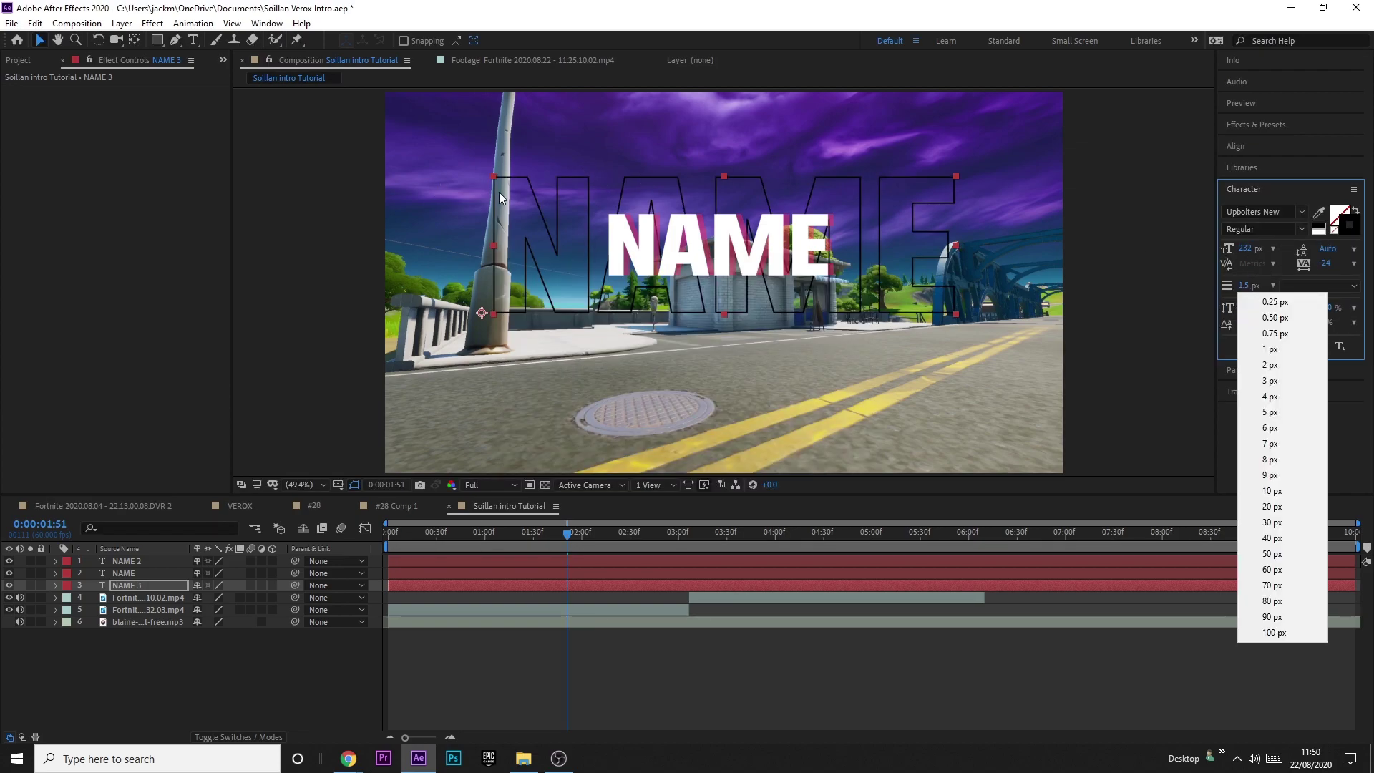
click(1256, 273)
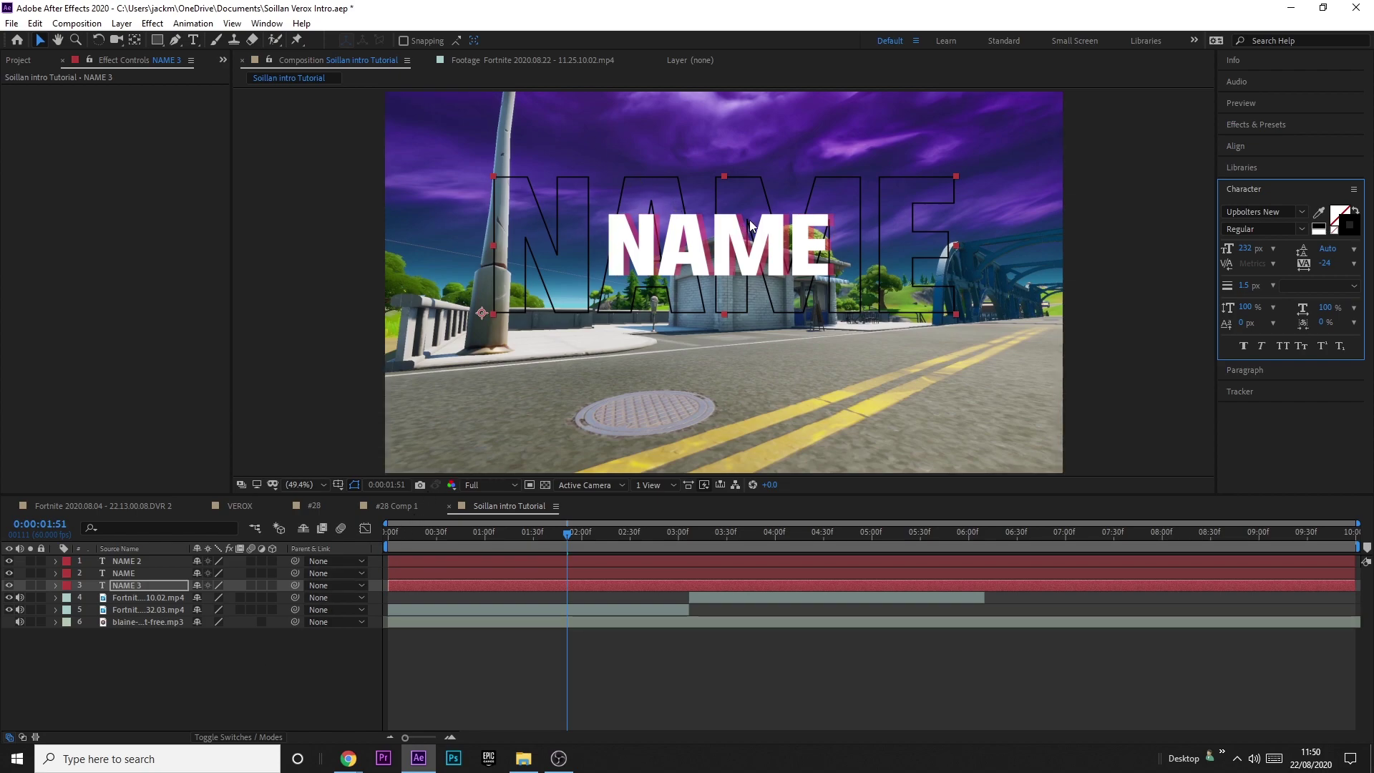
click(203, 687)
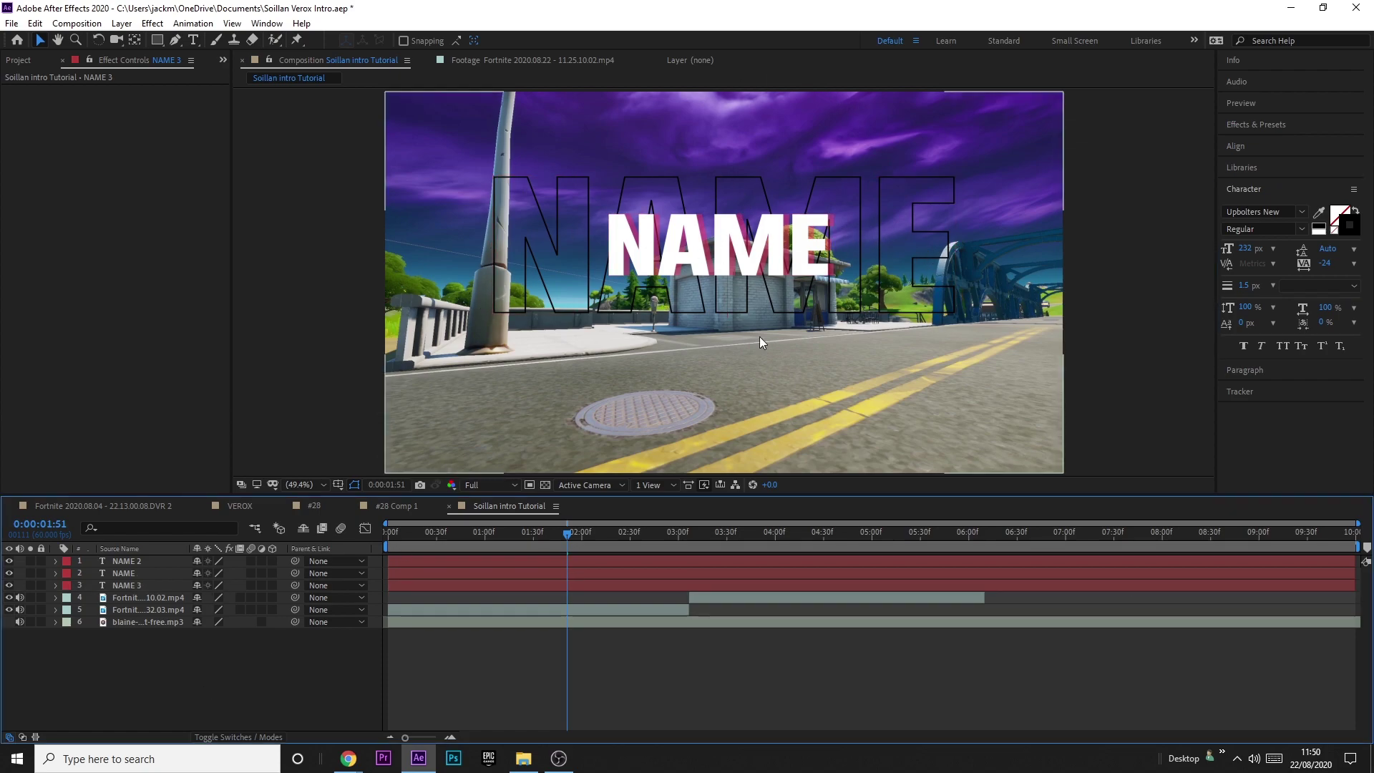
Duplicate the white NAME title and its pink shadow below the original, stacking the white copy above the pink one
click(136, 573)
ctrl+click(134, 561)
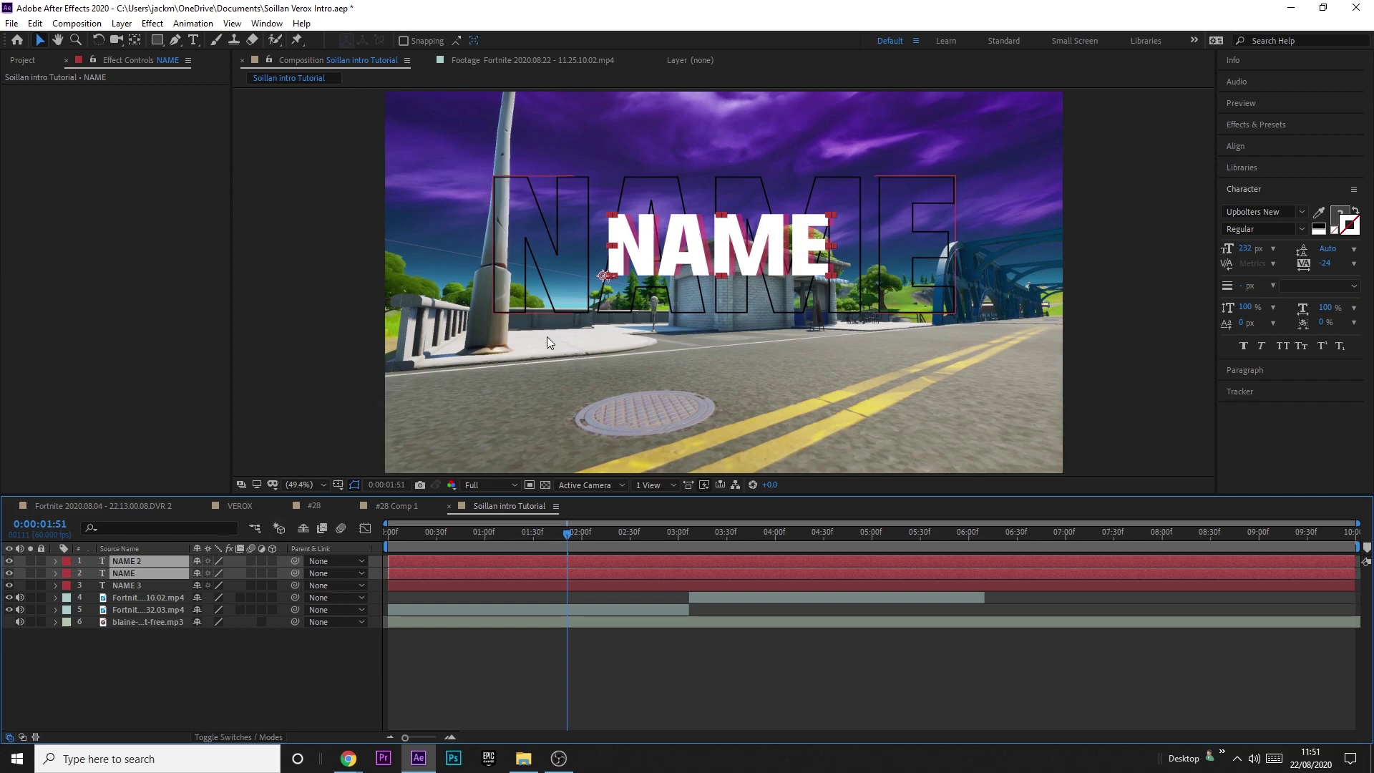
key(ctrl+d)
drag(738, 242, 736, 354)
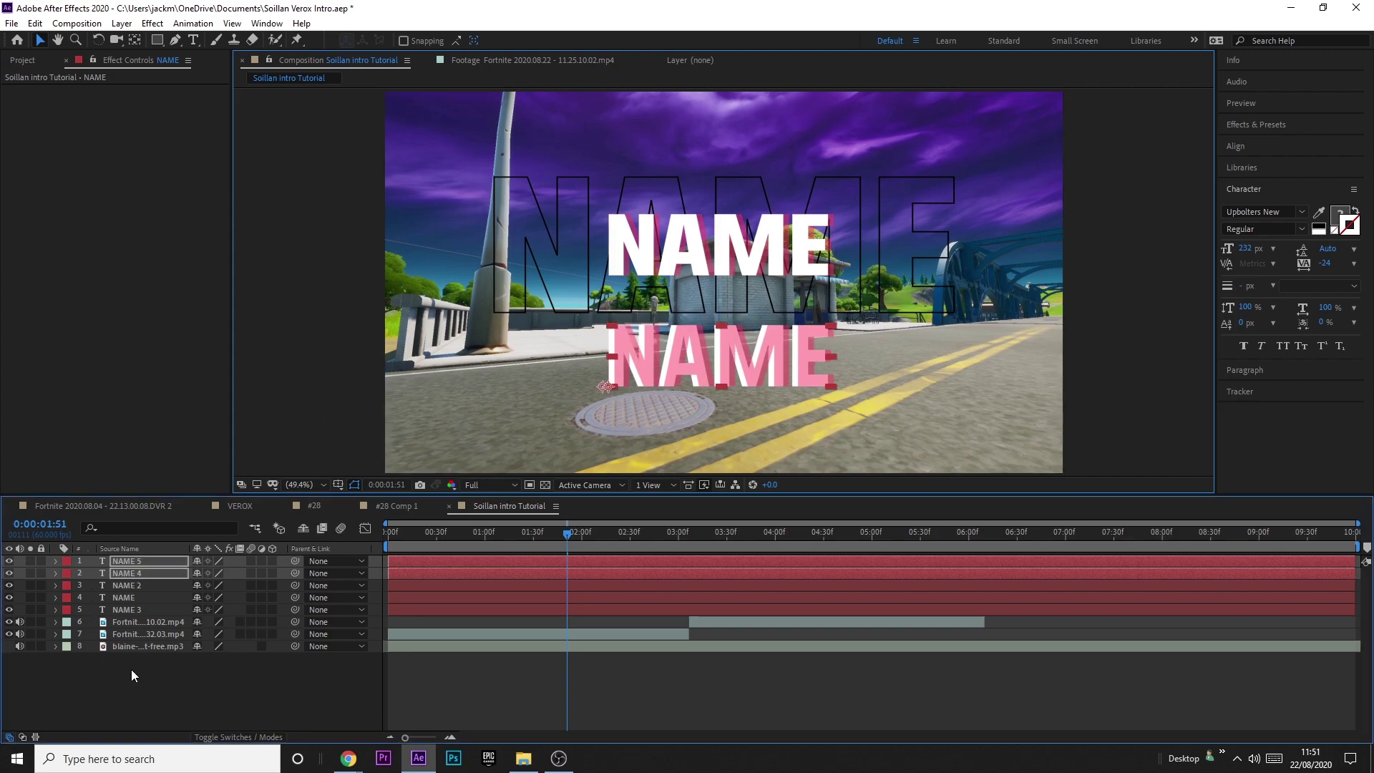
click(144, 574)
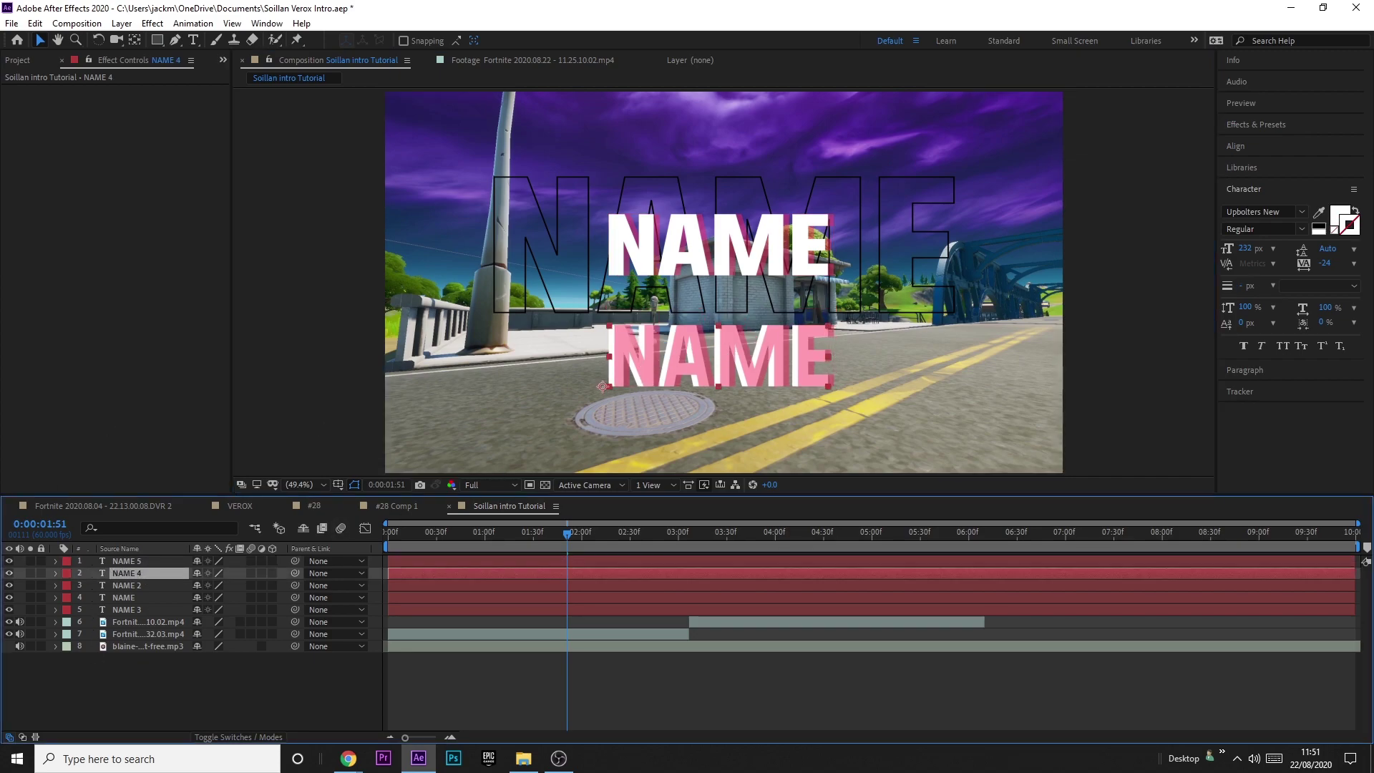
drag(148, 565, 147, 559)
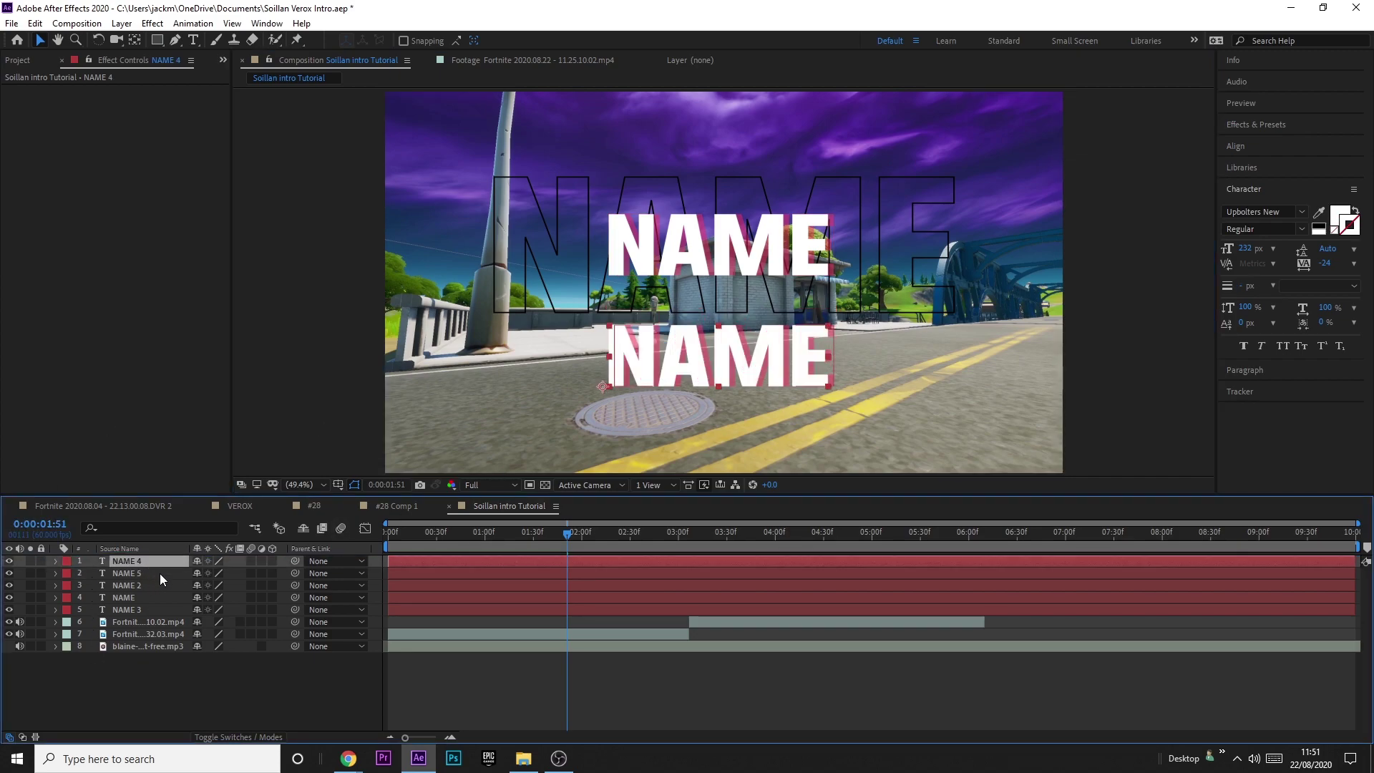
Replace the text of both the lower white copy and its pink shadow with HIGHLIGHTS
shift+click(161, 573)
double_click(728, 365)
key(BackSpace)
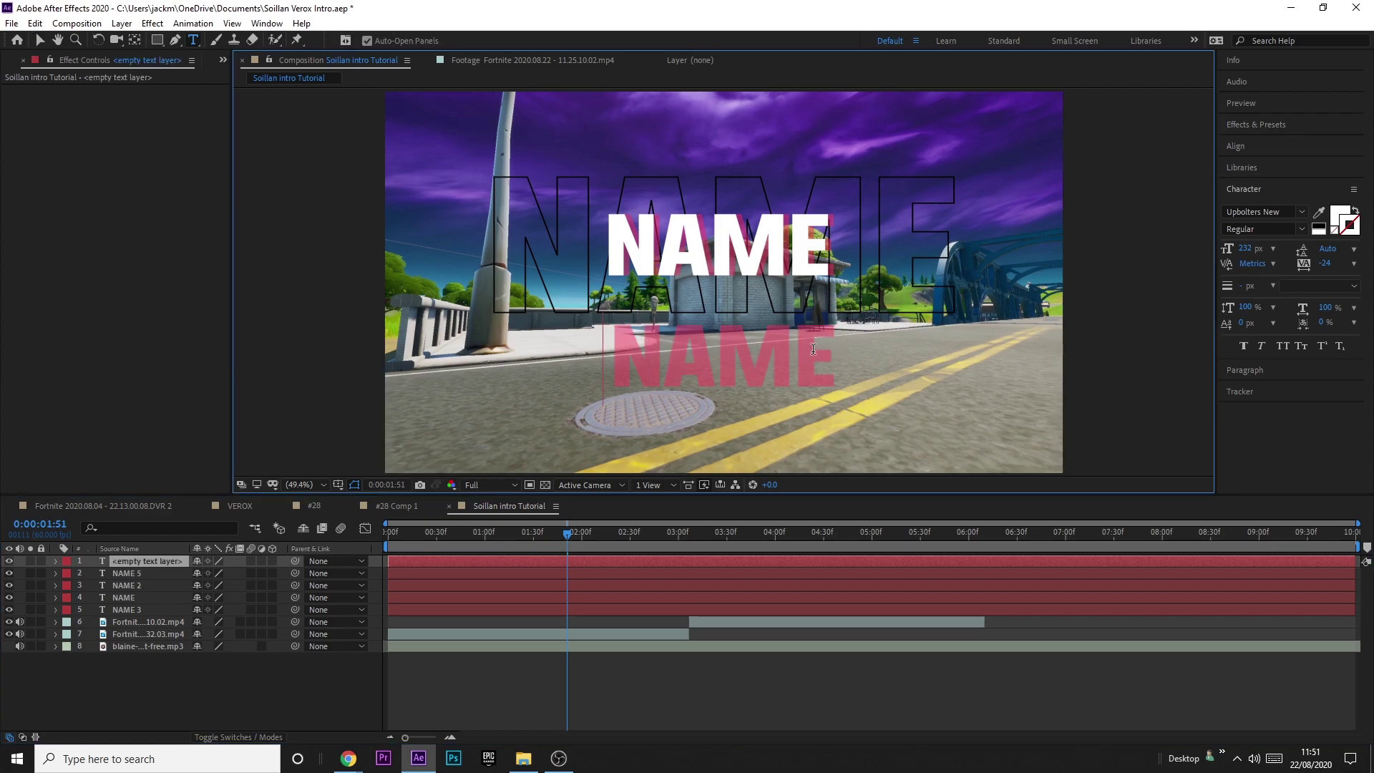
text(HIGHLIGHTS)
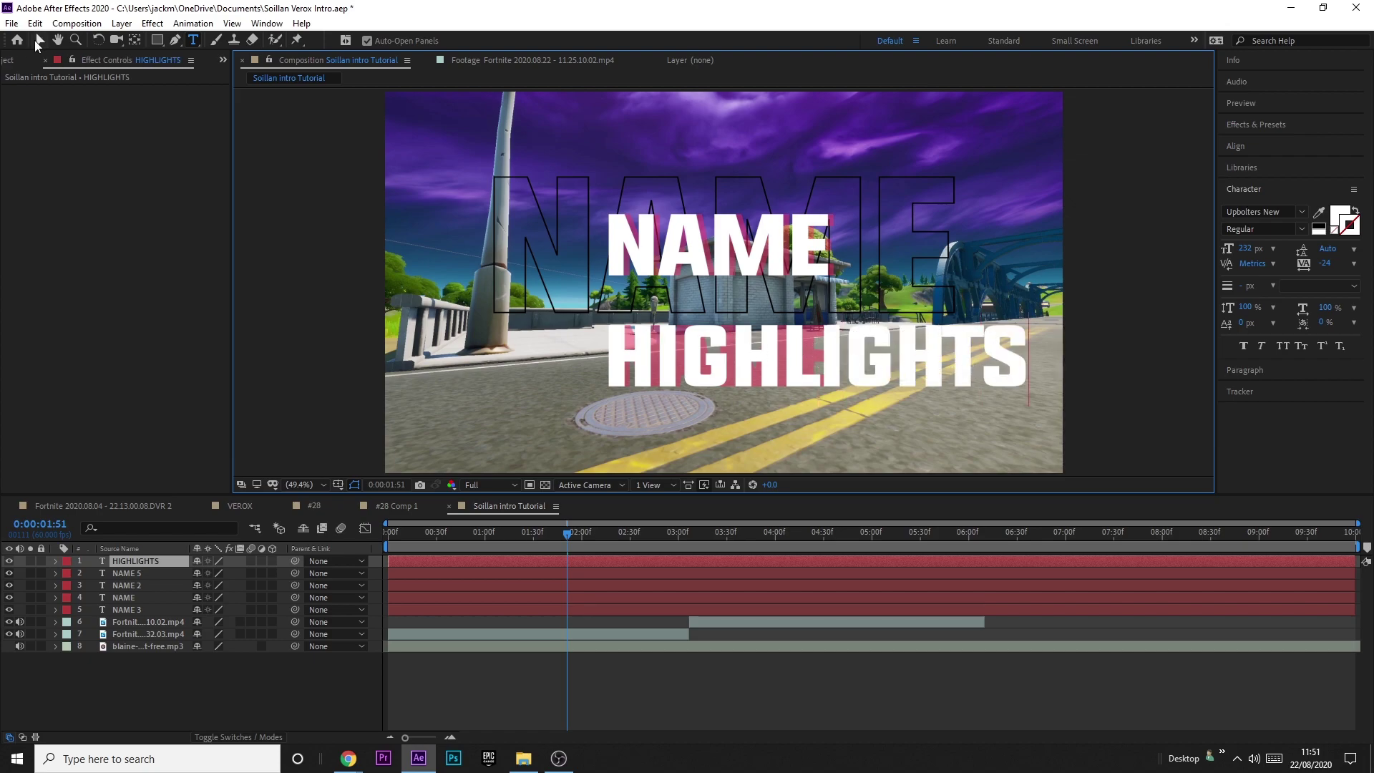
click(137, 573)
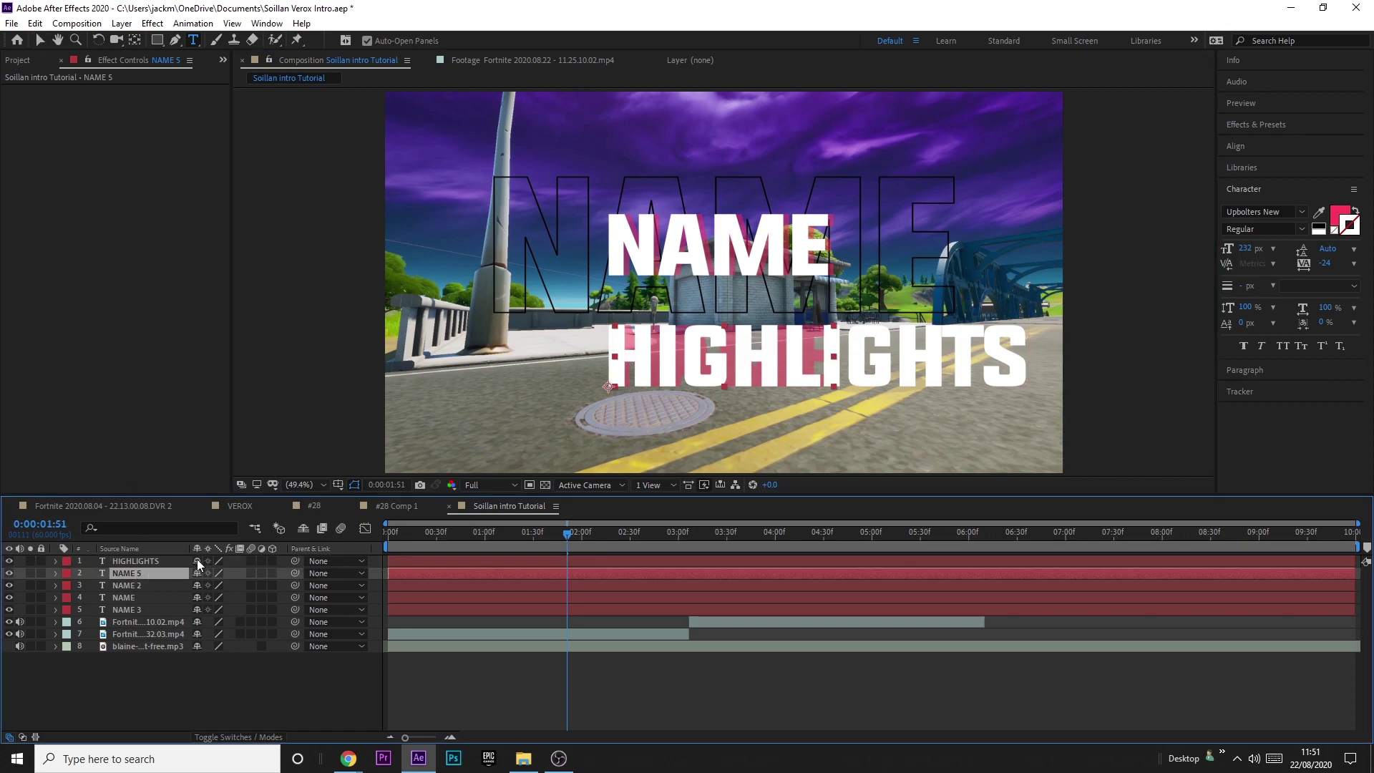
double_click(740, 349)
text(HIGHLIGHTS)
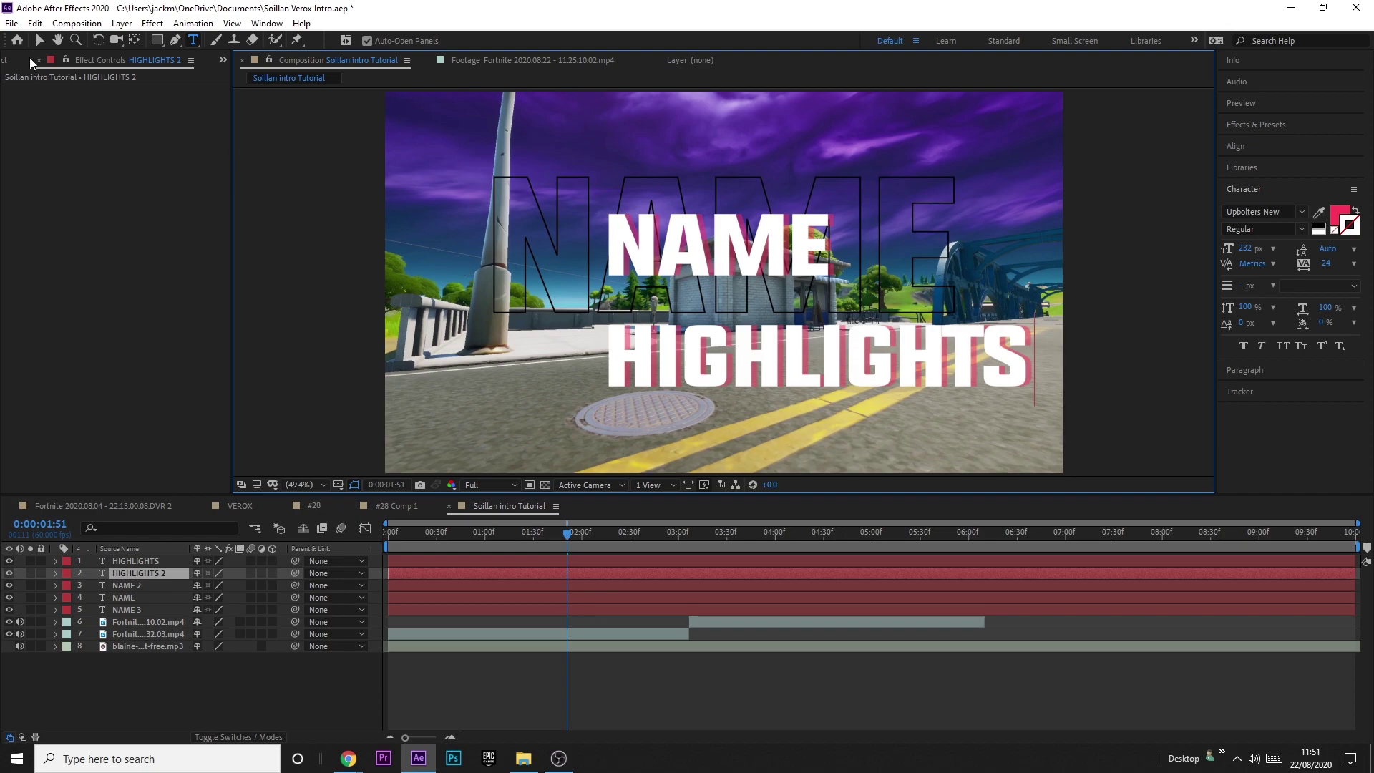
Shrink the white and pink HIGHLIGHTS texts together, flattening their height, and centre them horizontally beneath NAME
ctrl+click(136, 561)
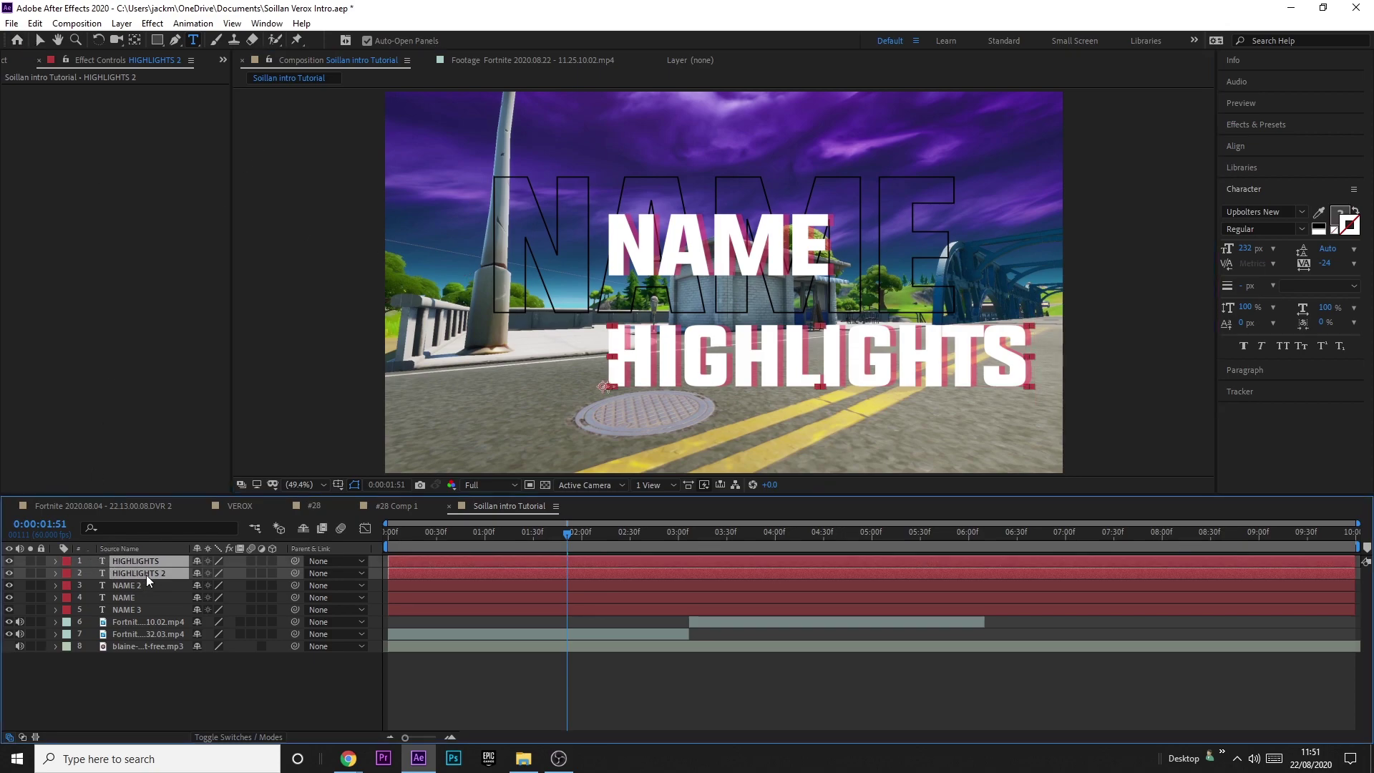
key(v)
drag(823, 354, 732, 338)
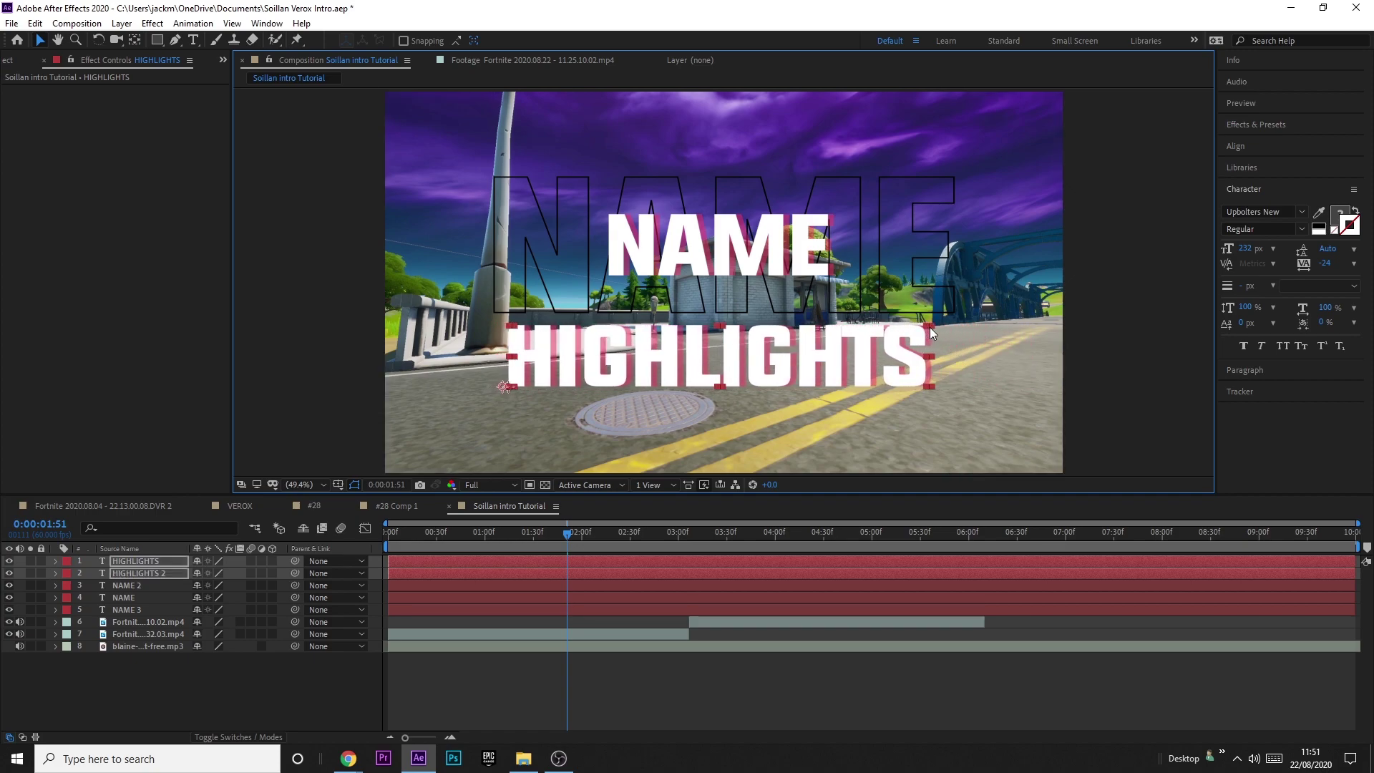
drag(926, 328, 858, 356)
drag(674, 348, 707, 348)
key(shift+Up)
key(shift+Up)
key(shift+Up)
key(shift+Up)
key(shift+Up)
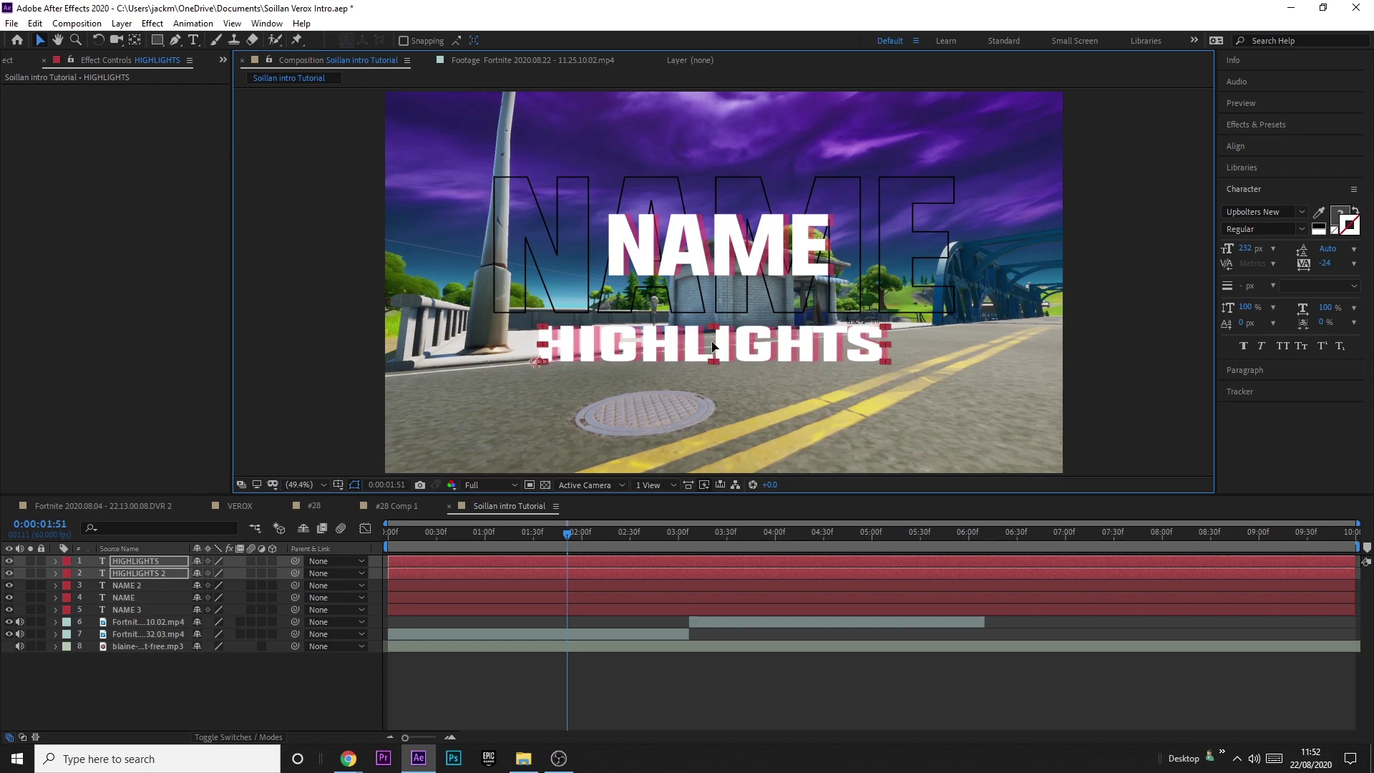
click(658, 374)
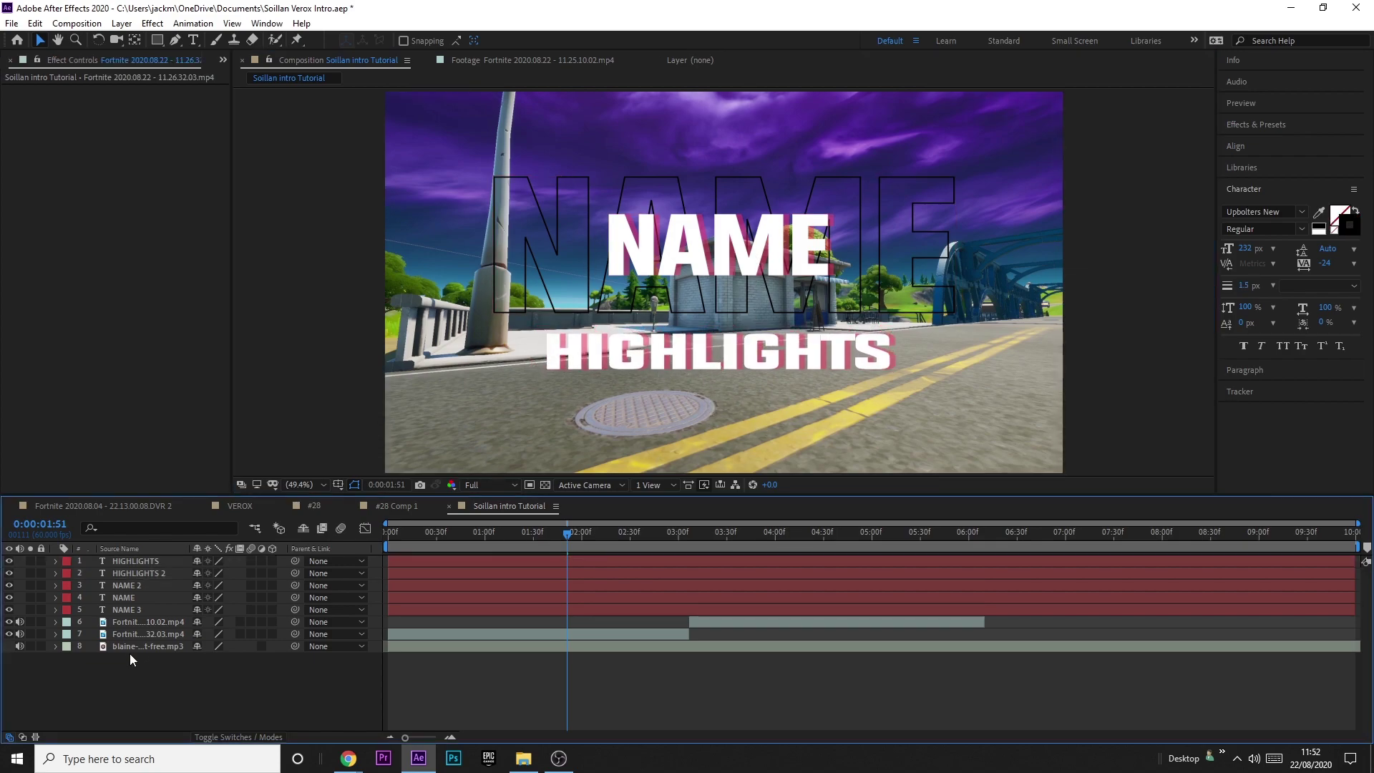
Duplicate both HIGHLIGHTS text layers and place the copies directly beneath the originals
click(134, 561)
shift+click(149, 573)
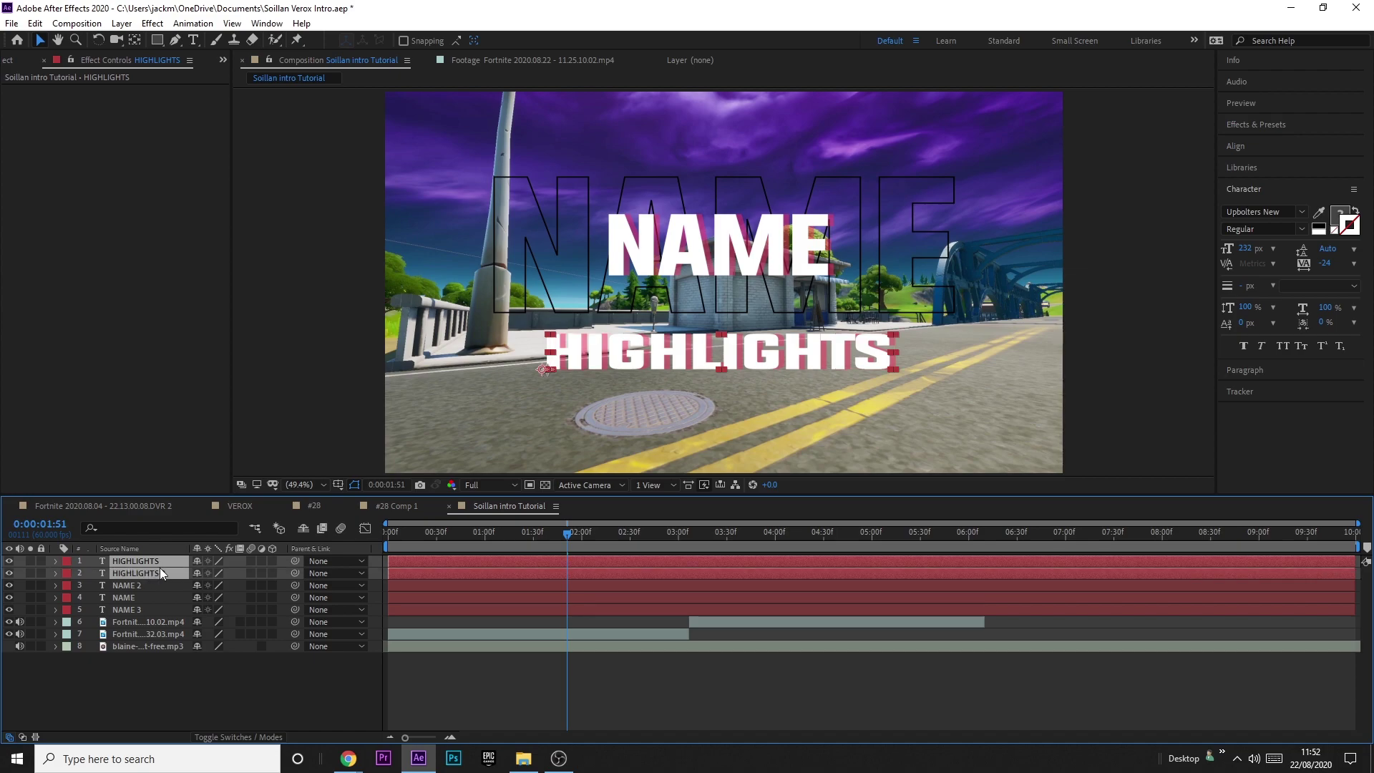
key(ctrl+d)
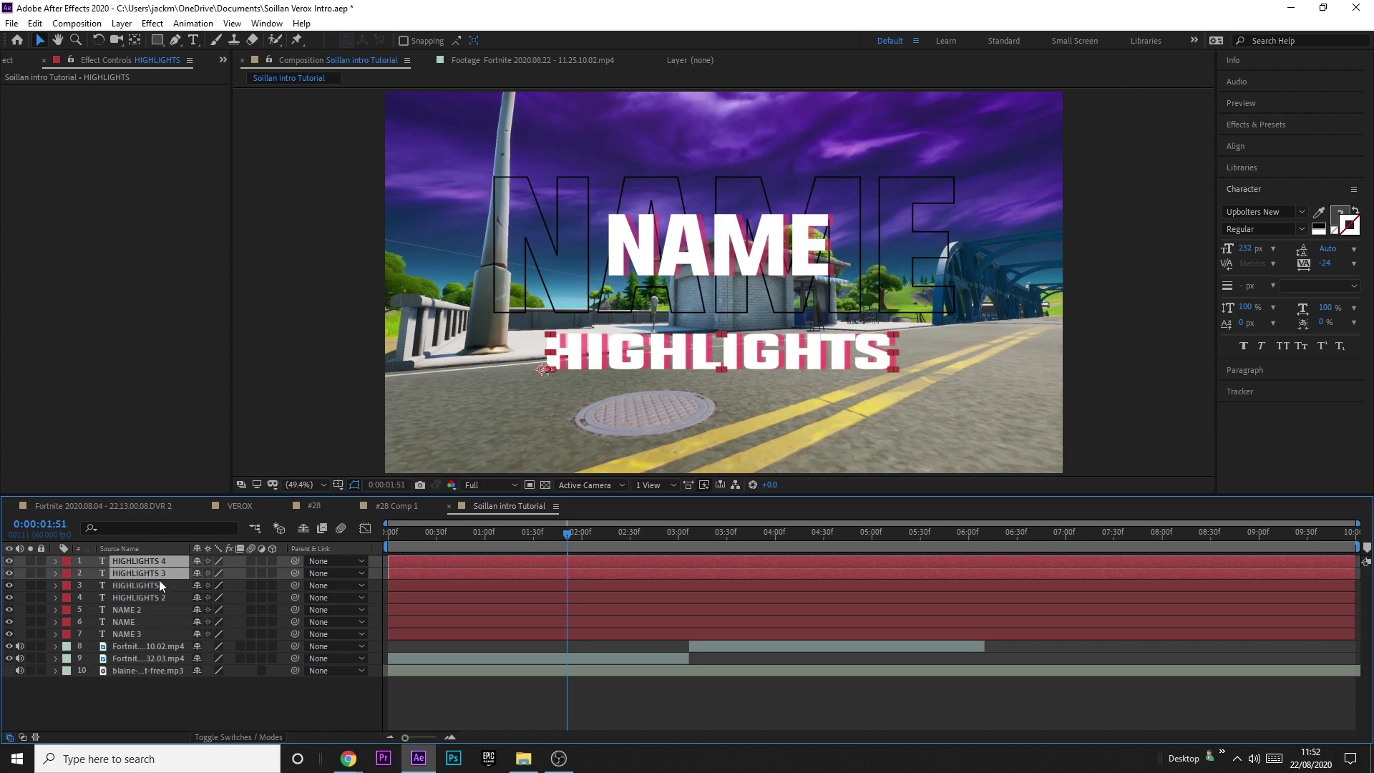
click(733, 373)
drag(733, 374, 727, 438)
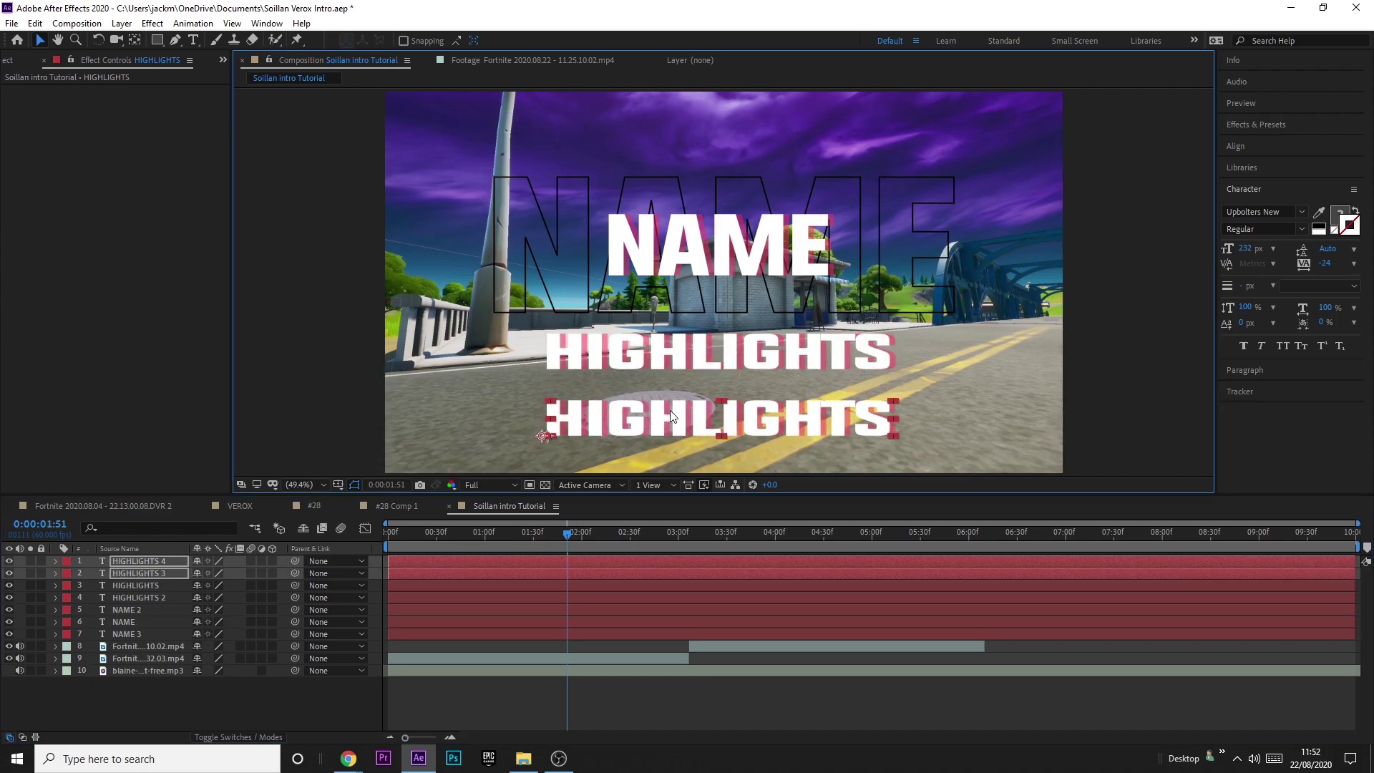
Replace the text of the lowest white HIGHLIGHTS copy and its pink shadow with #10
double_click(801, 422)
text(#)
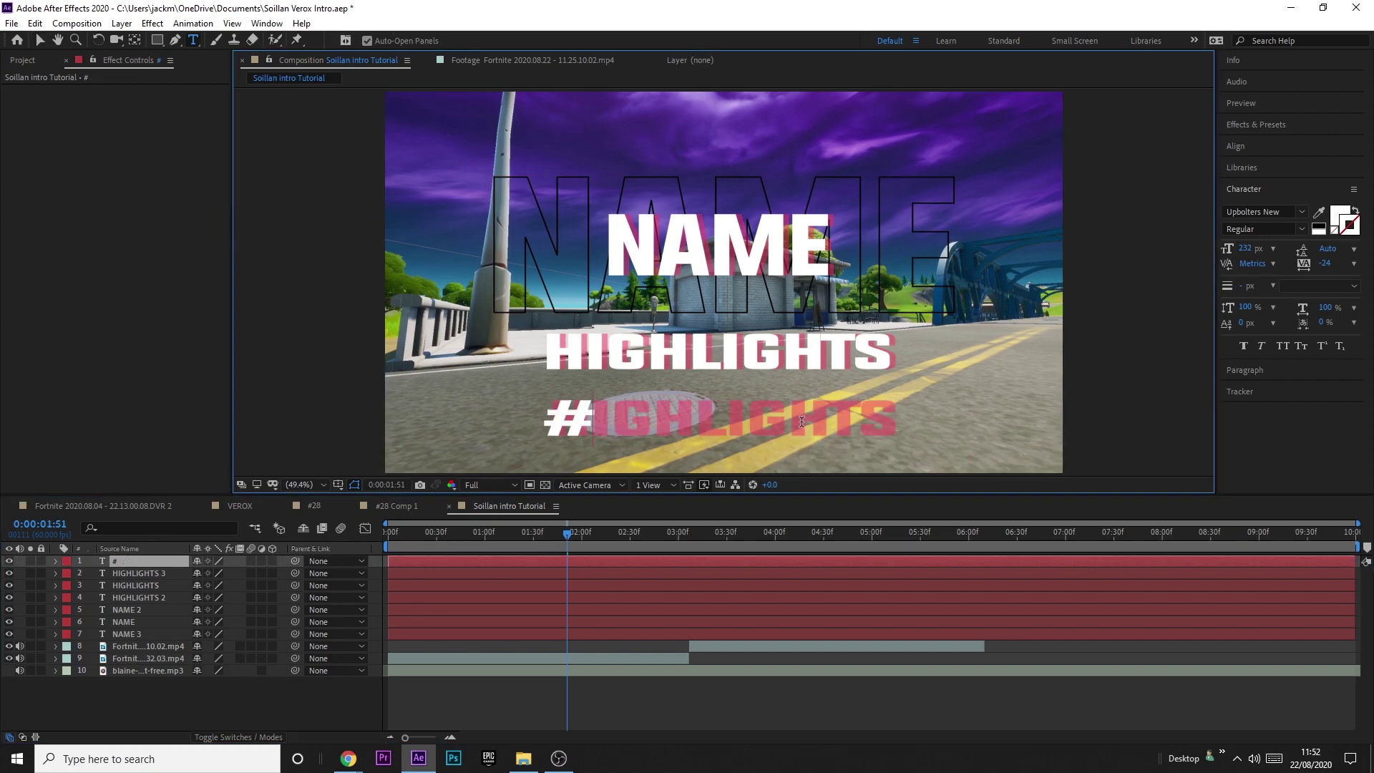
text(10)
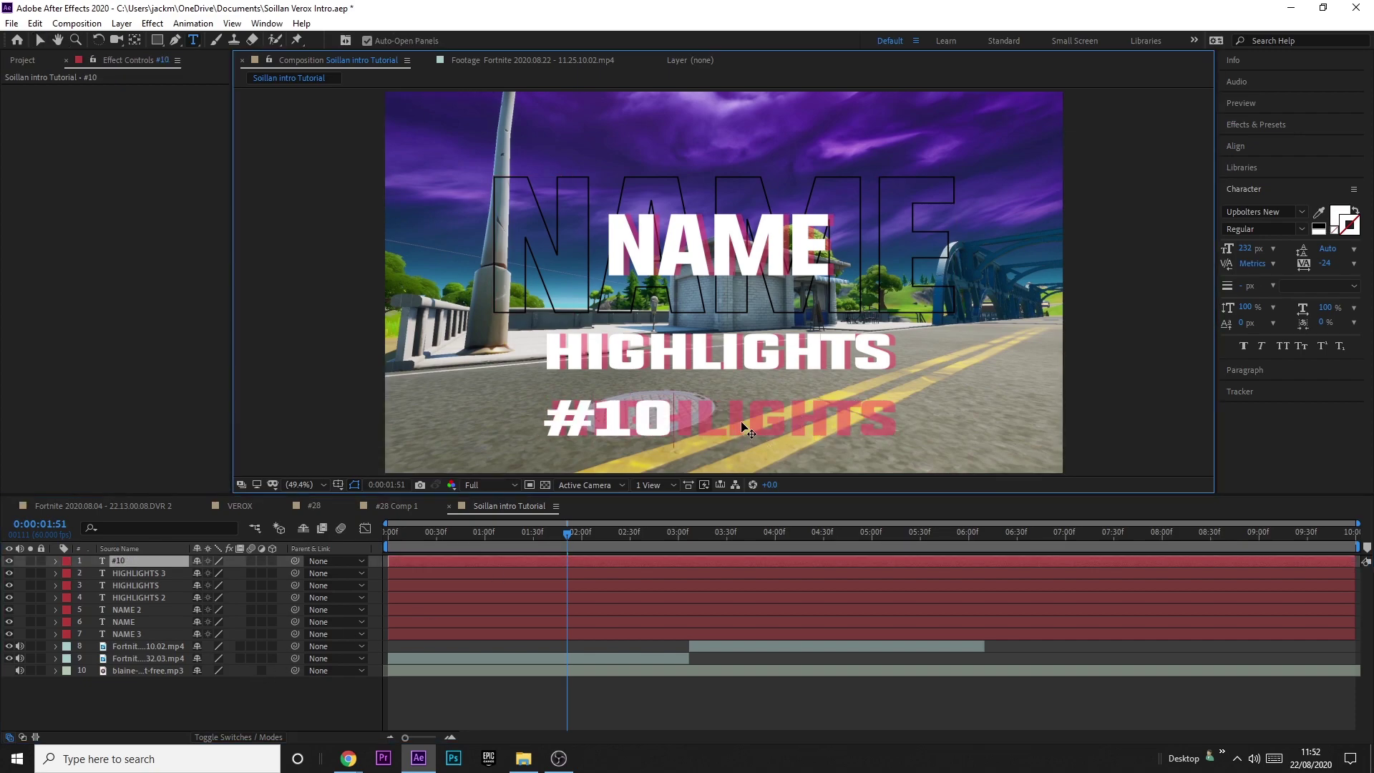
click(163, 574)
text(#11)
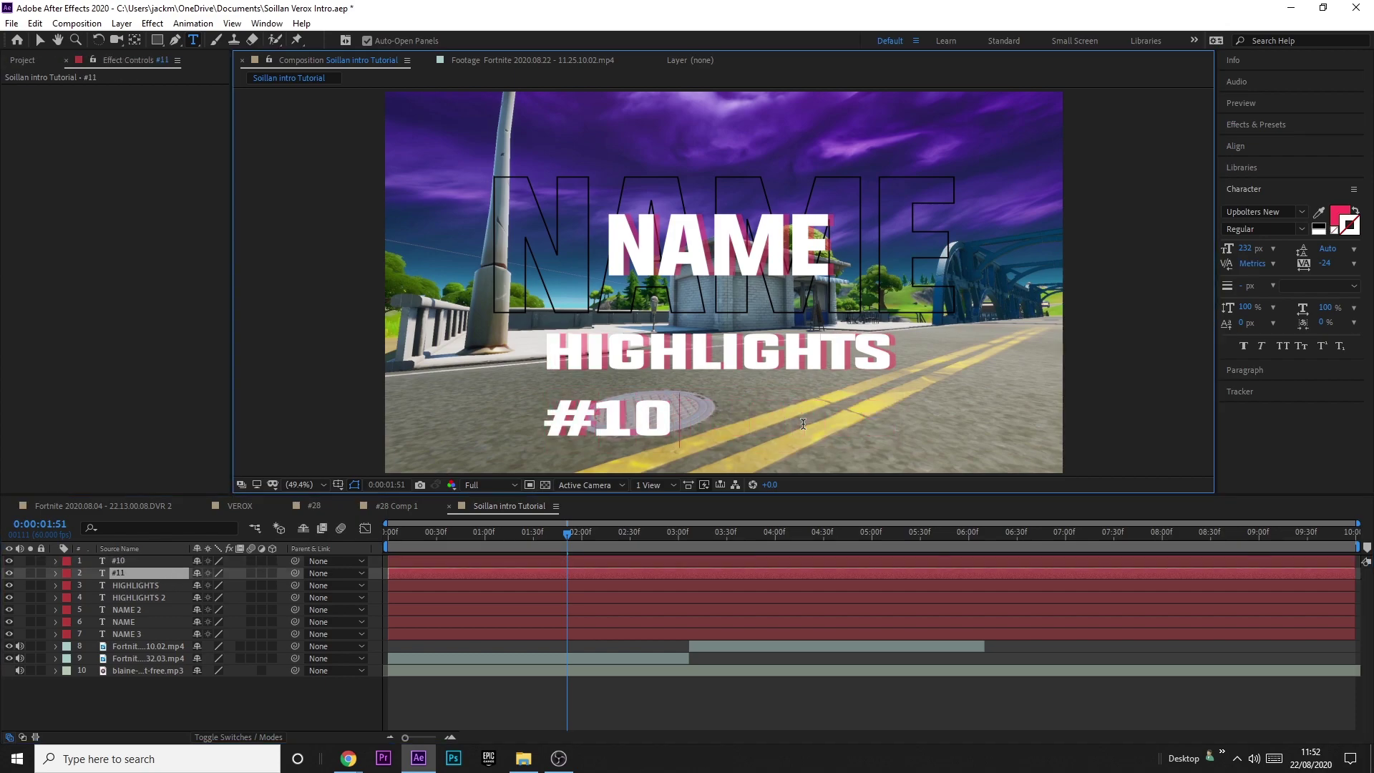
Centre the #10 text and its shadow beneath HIGHLIGHTS and shift all the title texts slightly upward
click(131, 558)
key(v)
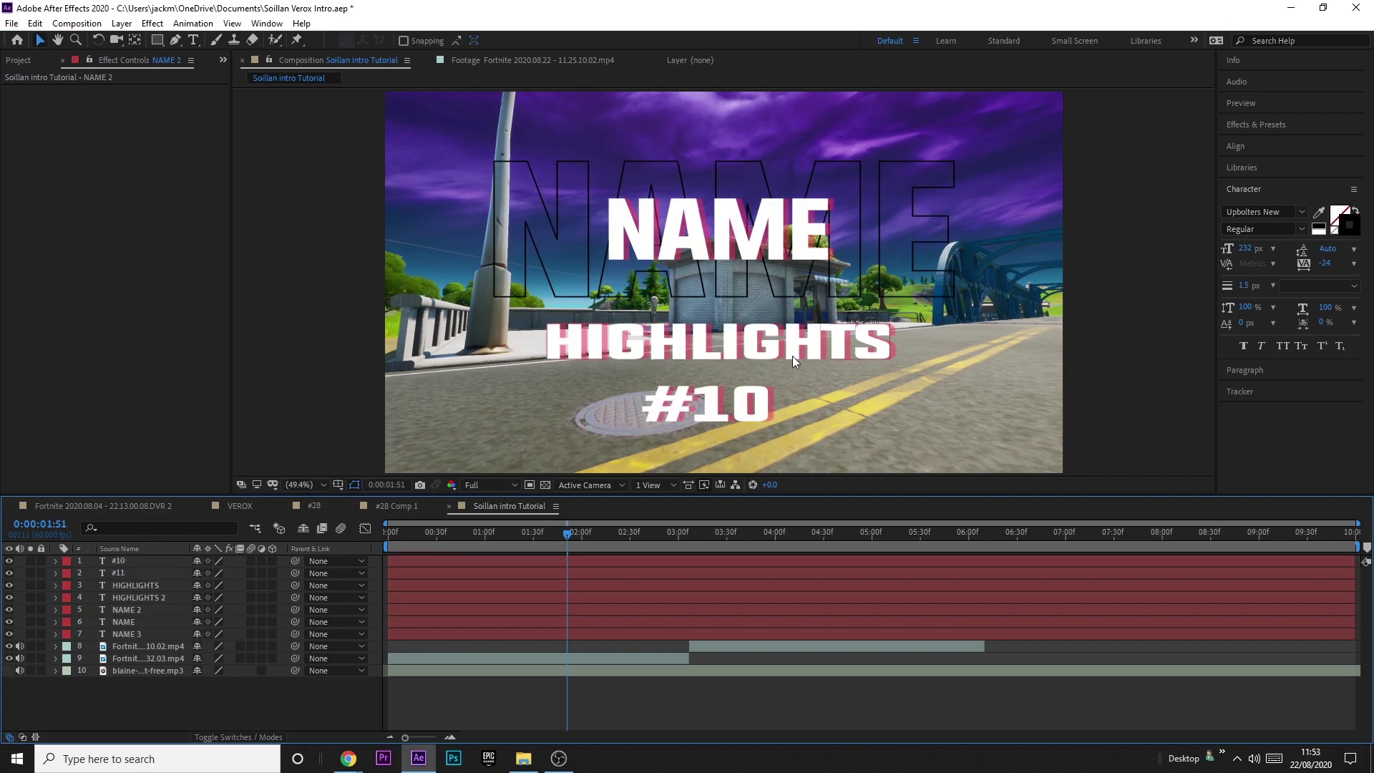